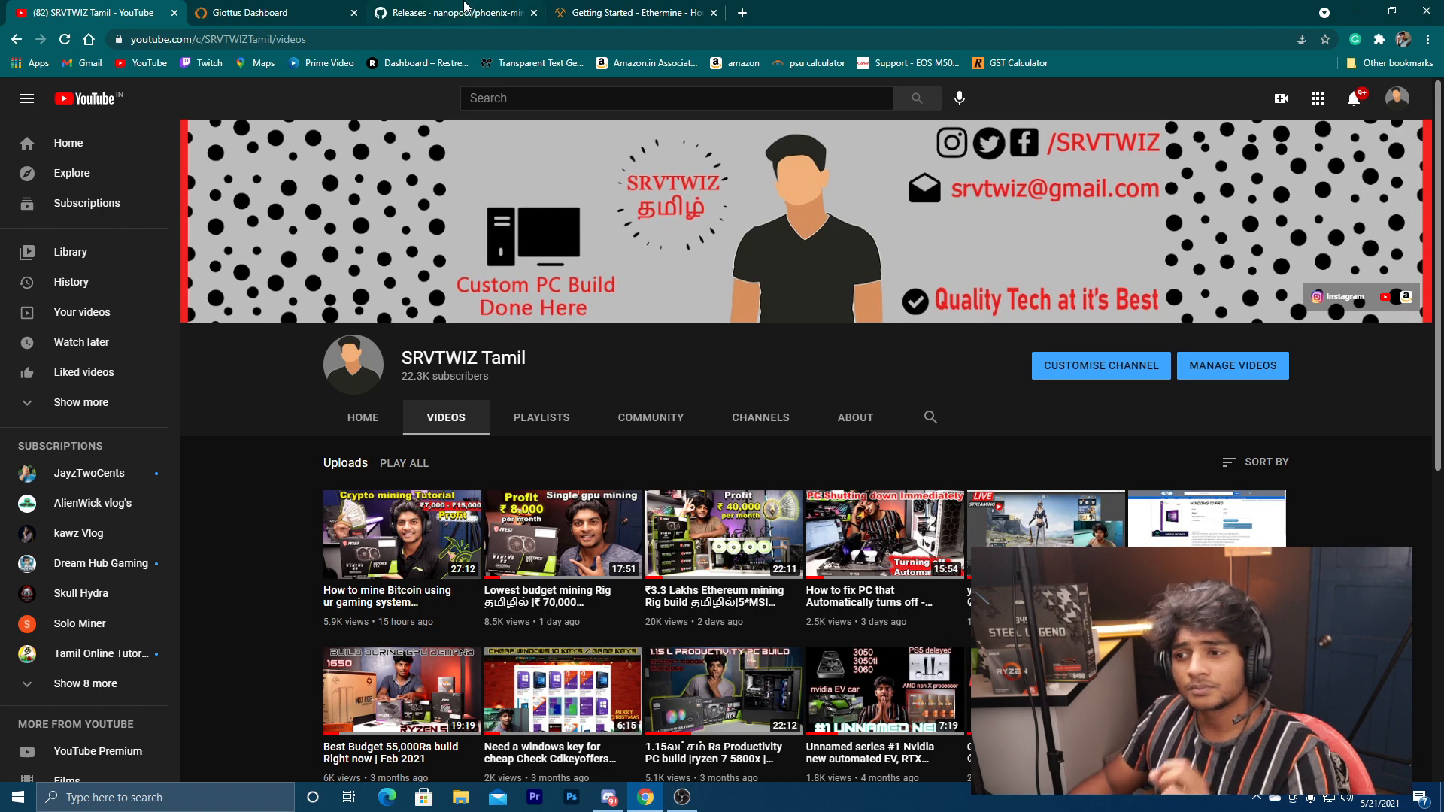
# - Download the PhoenixMiner_4.2c_Windows.7z asset from the phoenix-miner releases page on GitHub
pyautogui.click(467, 9)
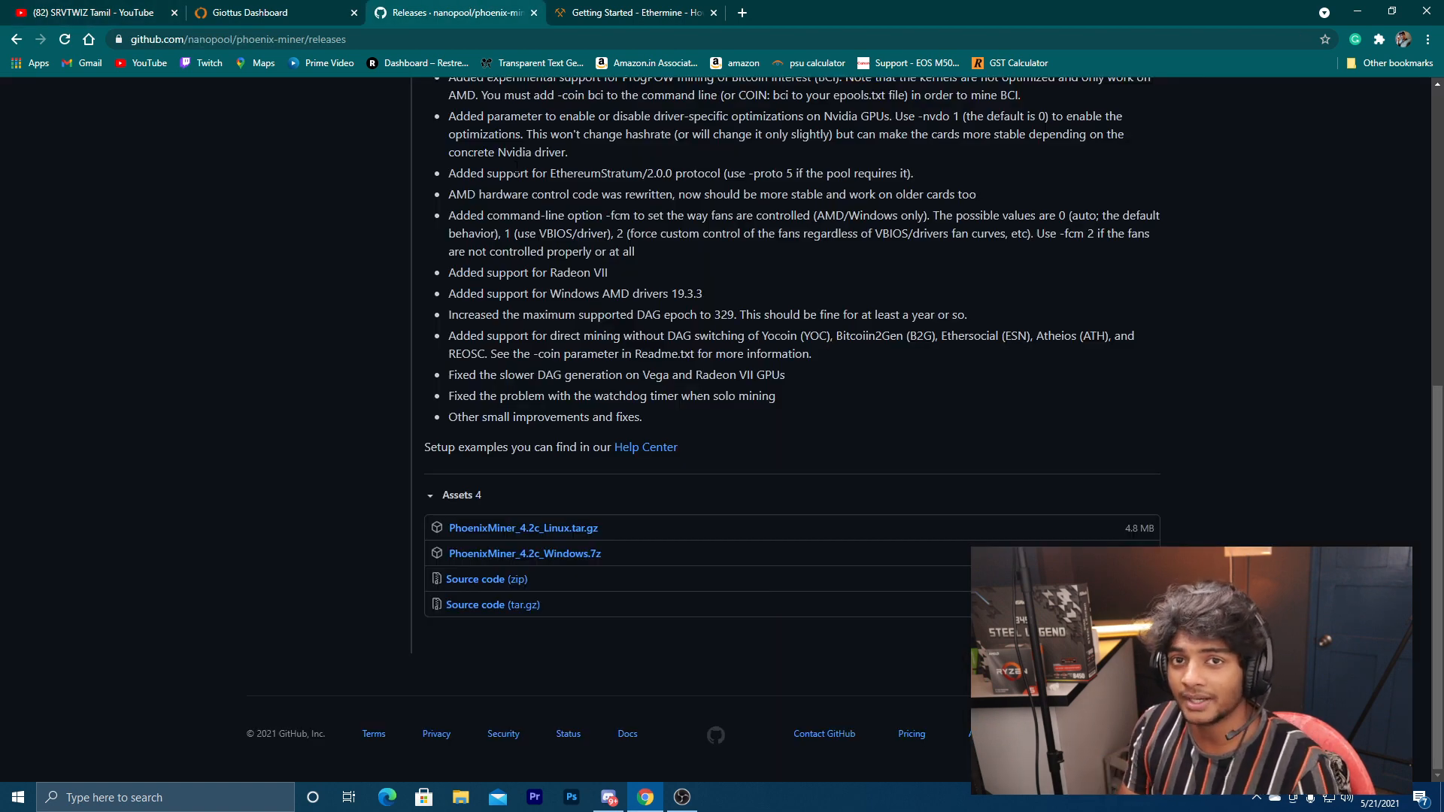
pyautogui.scroll(7, 441, 247)
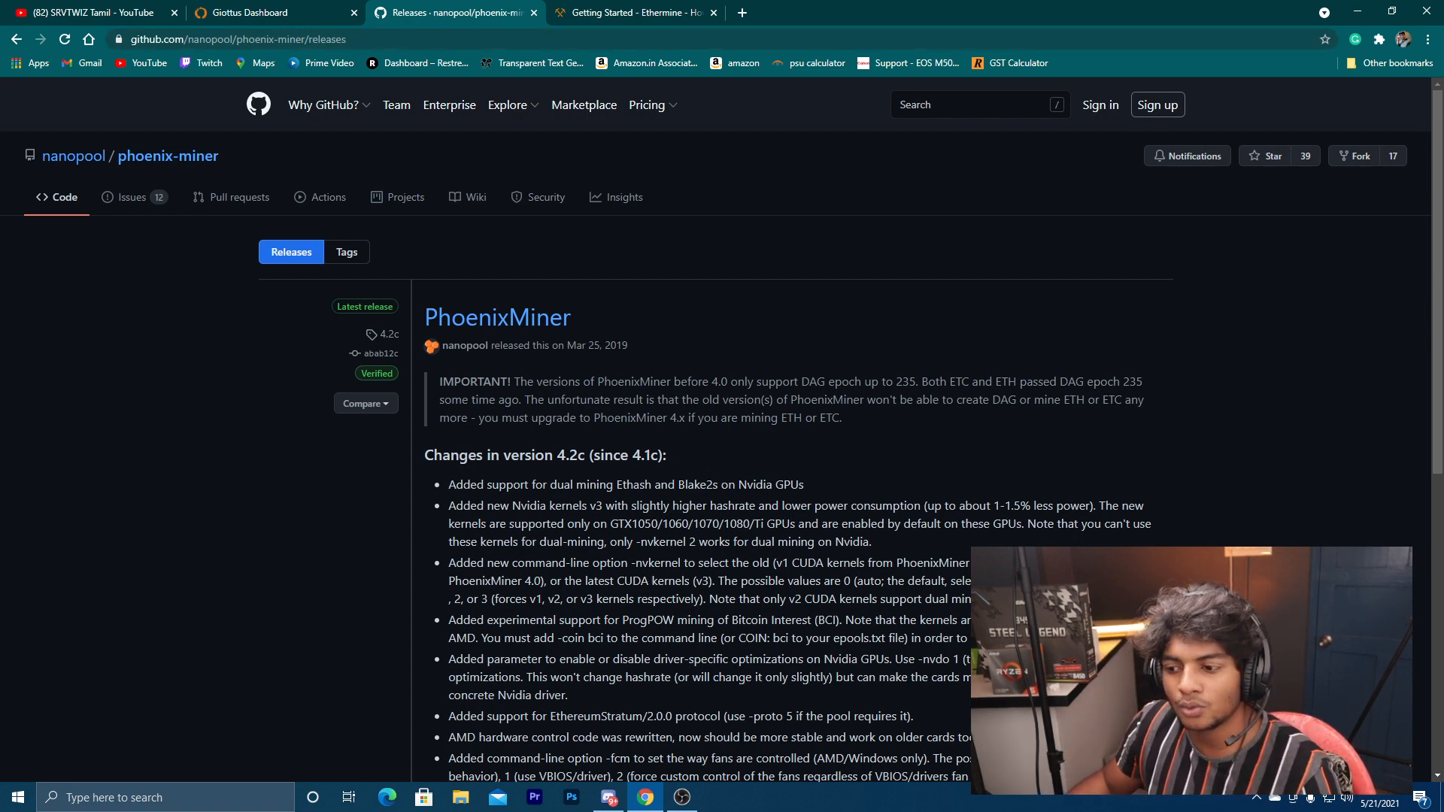
pyautogui.scroll(-7, 625, 602)
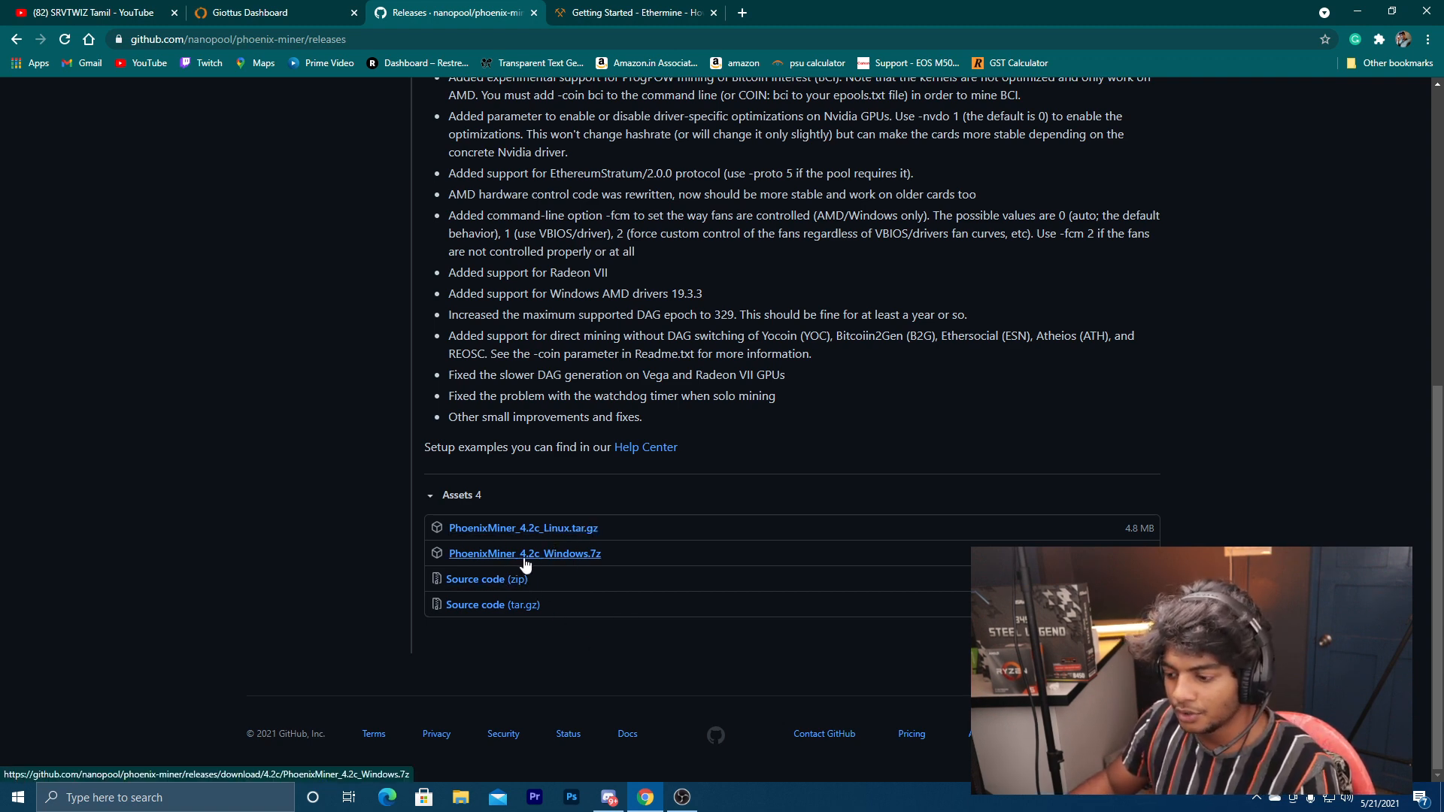
pyautogui.click(557, 560)
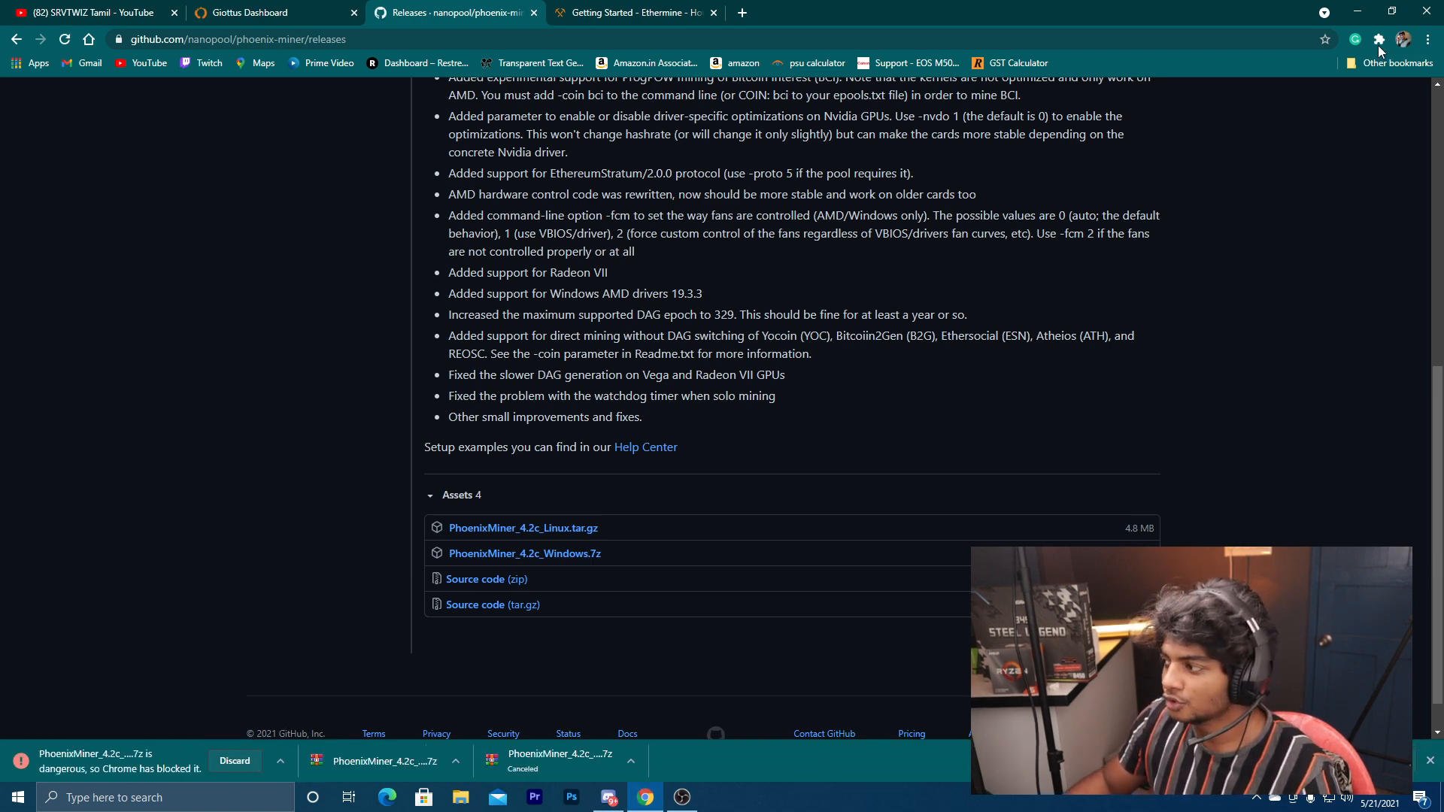
# - Keep the blocked PhoenixMiner_4.2c_Windows (1).7z download despite the danger warning and close the downloads page
pyautogui.click(1428, 39)
pyautogui.click(1307, 146)
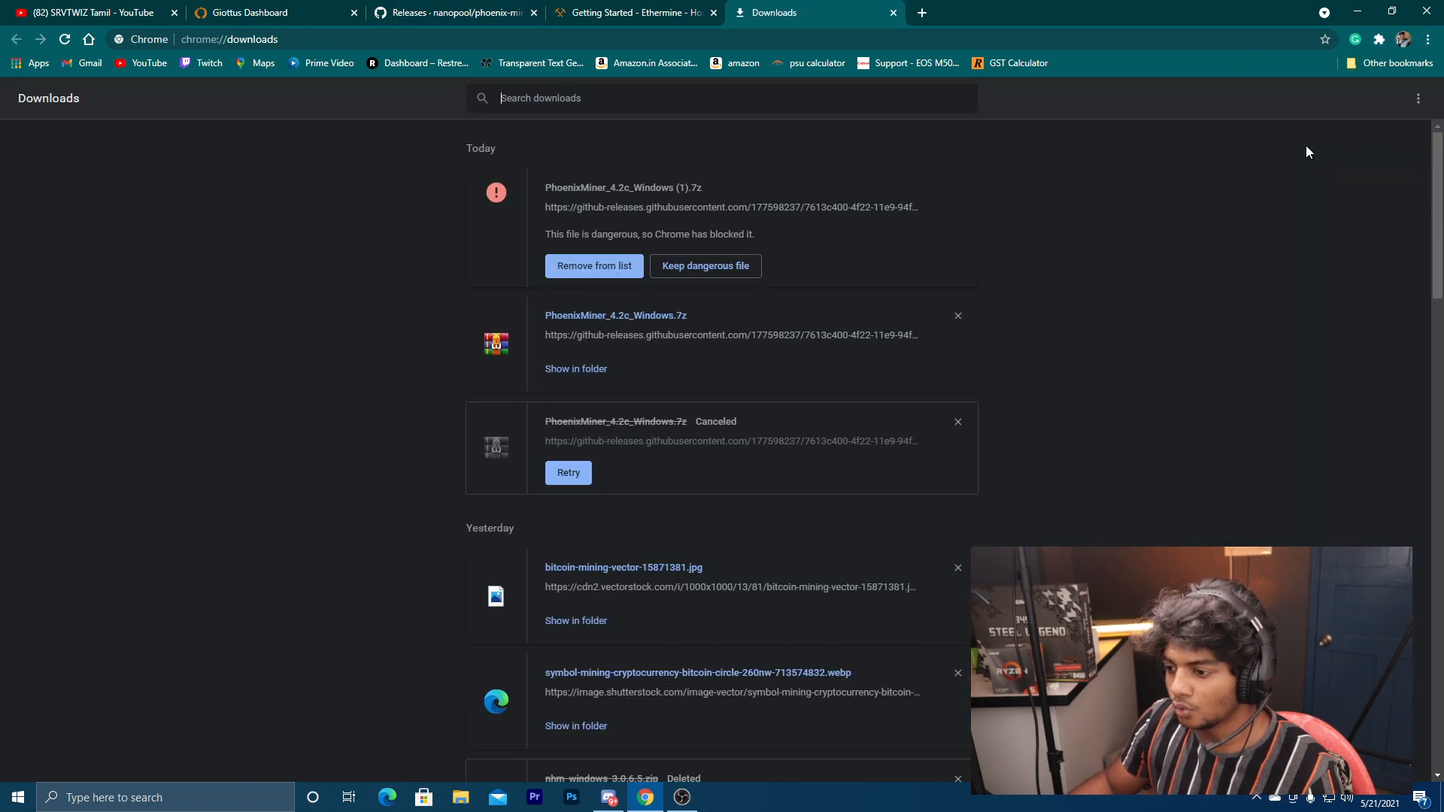
pyautogui.click(729, 269)
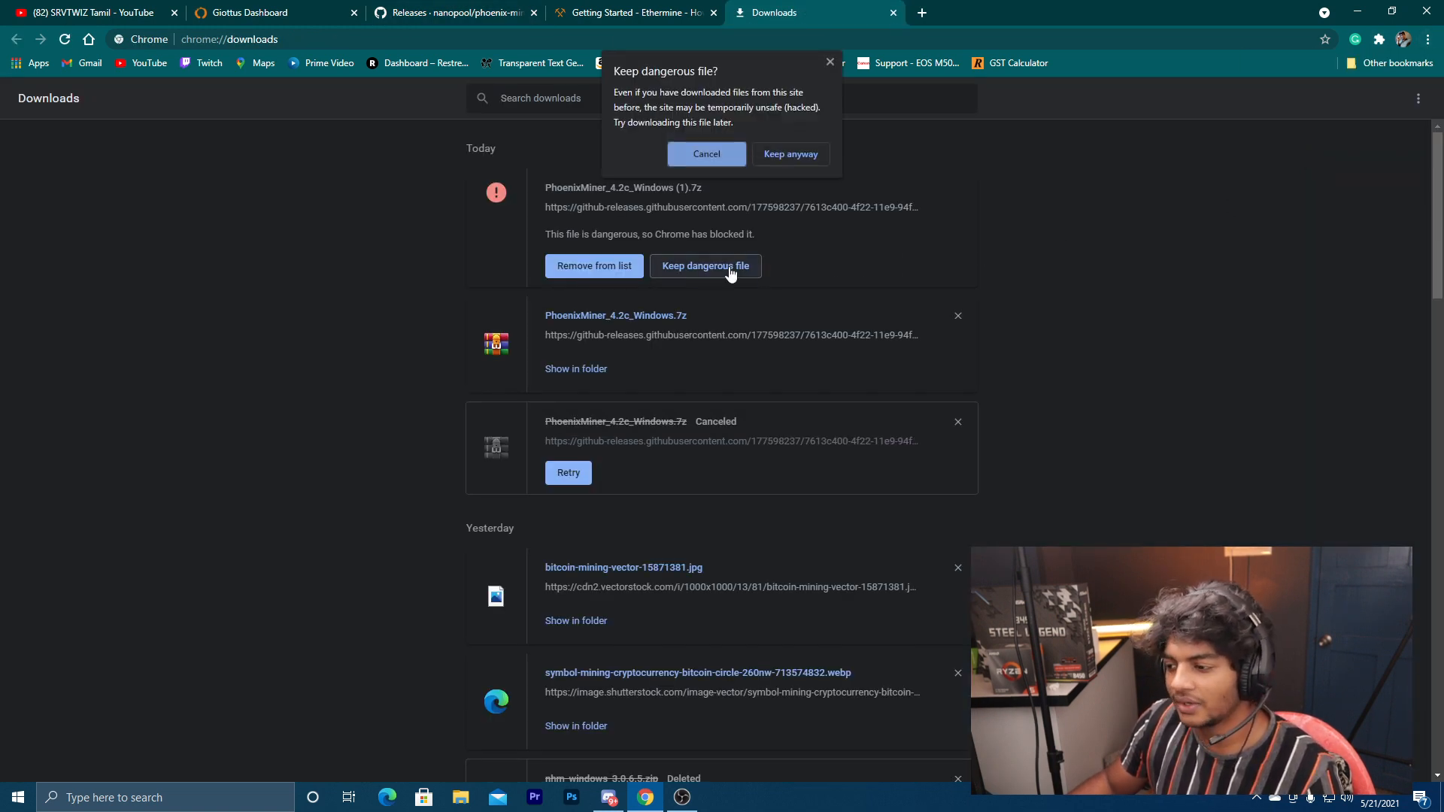
pyautogui.click(798, 151)
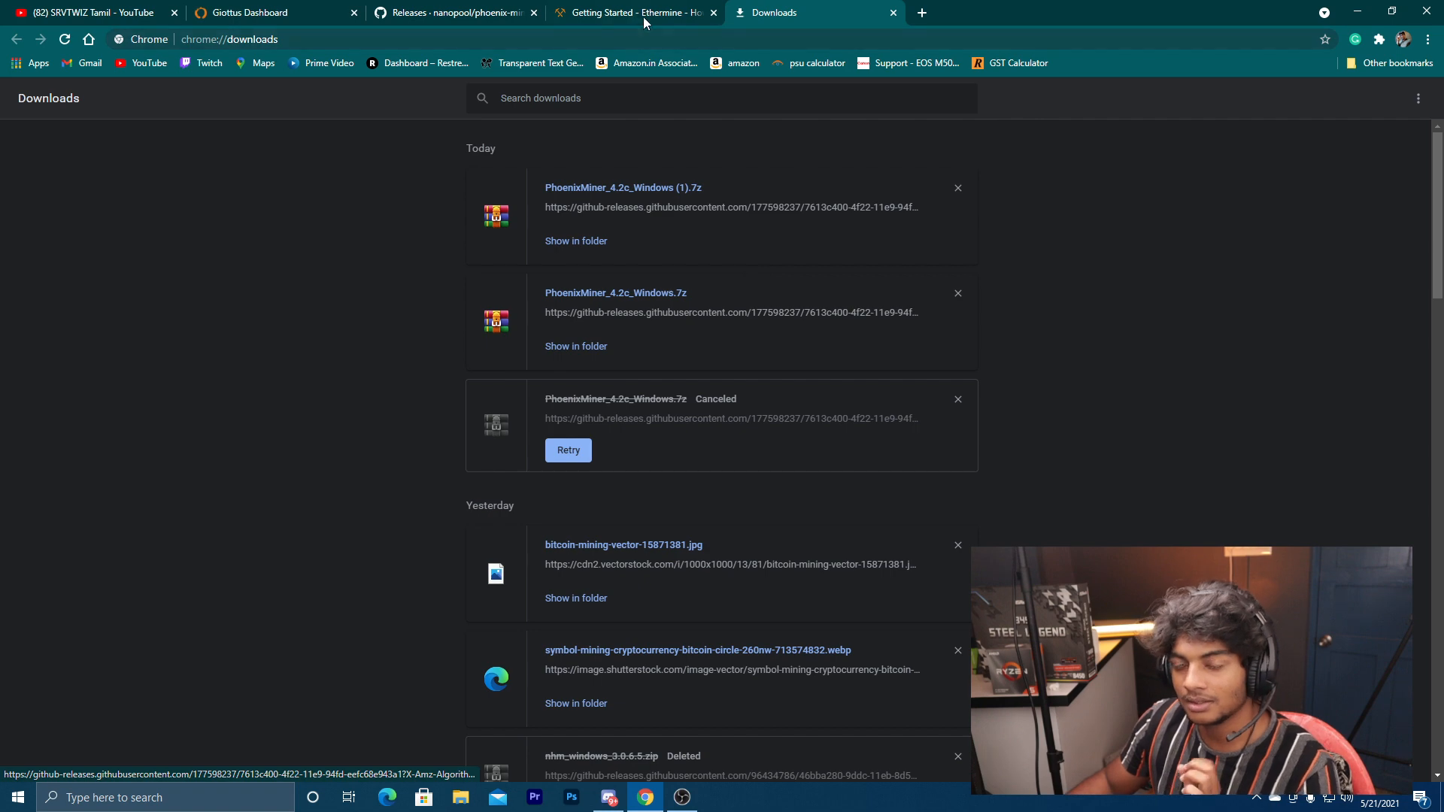
pyautogui.click(894, 13)
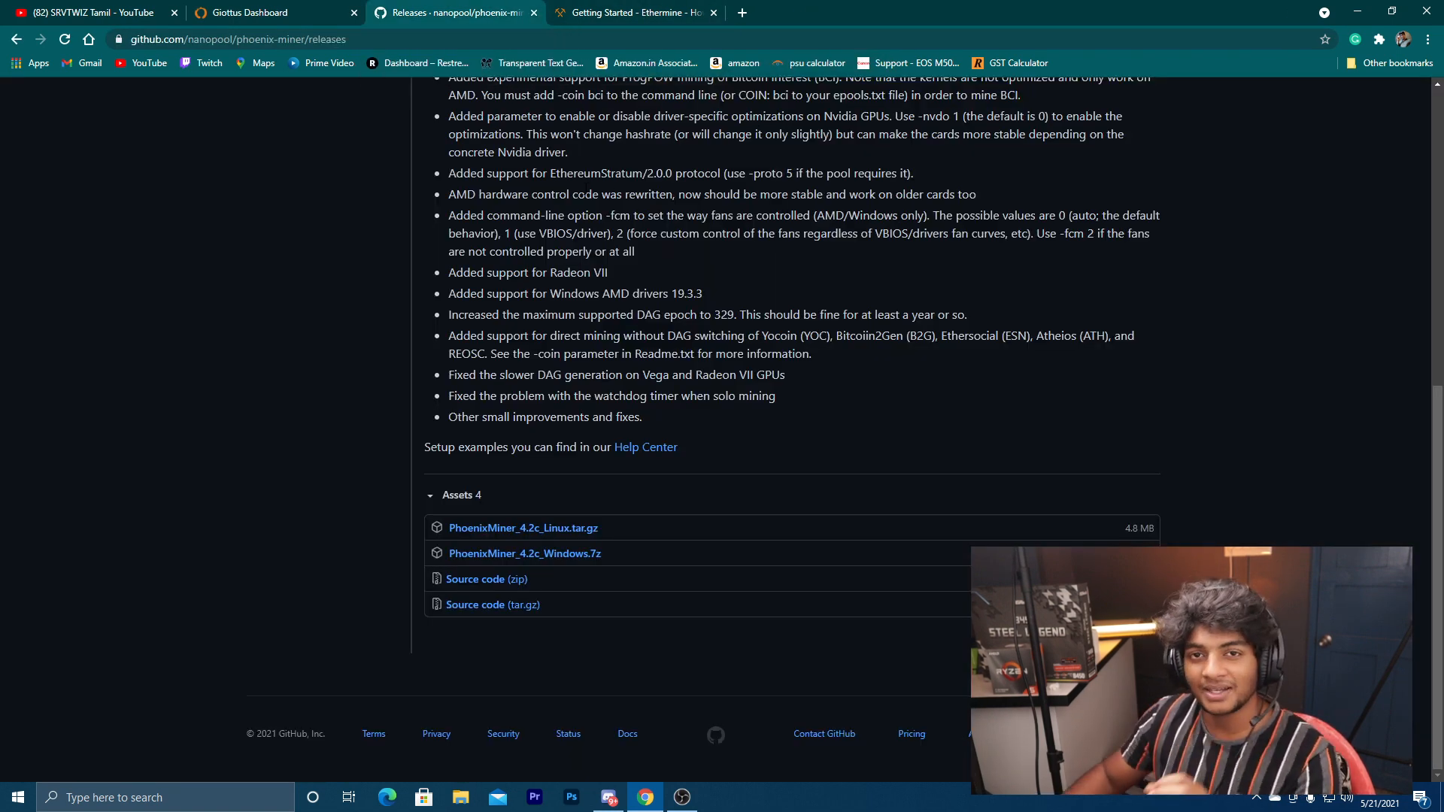
# - Open the Microsoft Defender Antivirus exclusions list from the virus and threat protection settings in Windows Settings
pyautogui.click(17, 797)
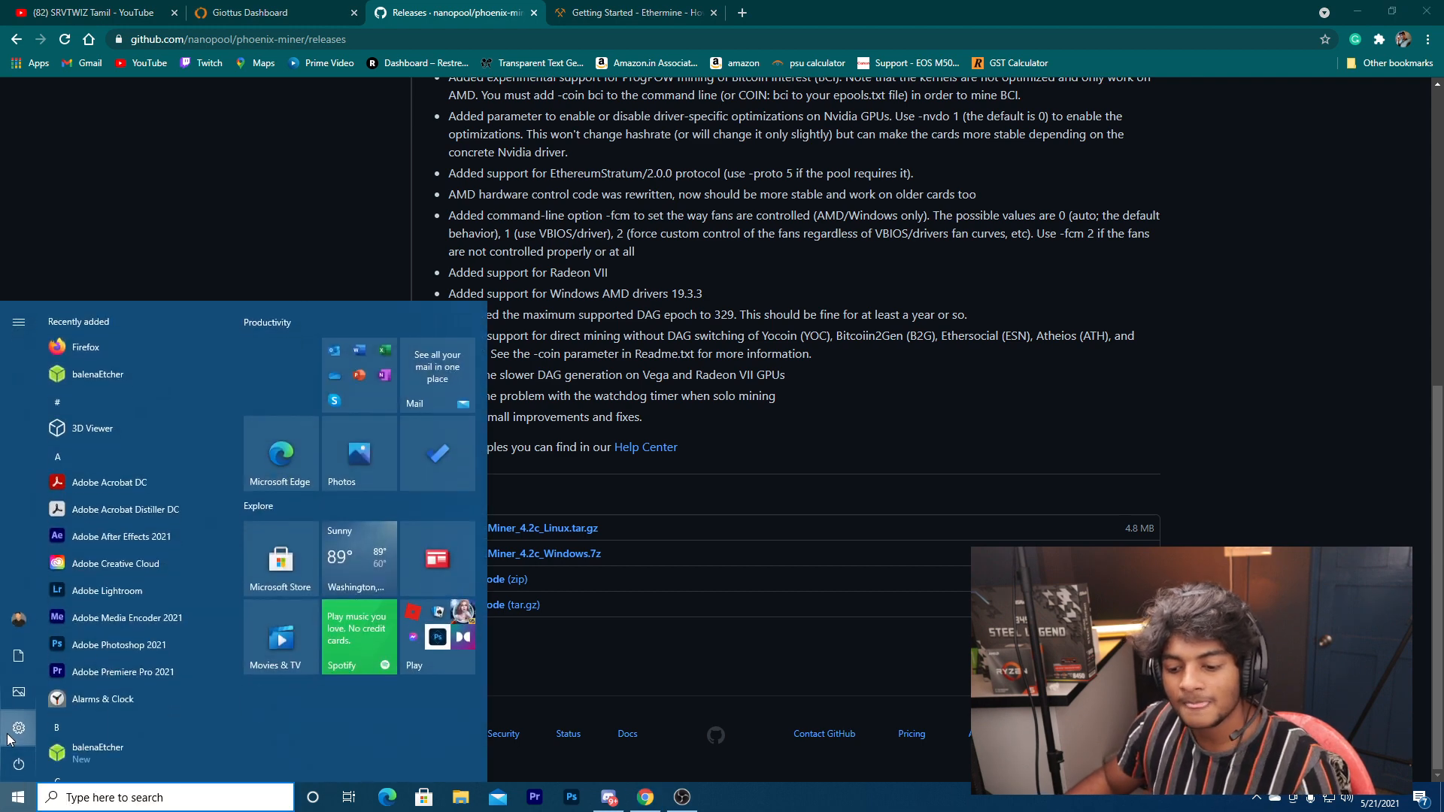
pyautogui.click(19, 740)
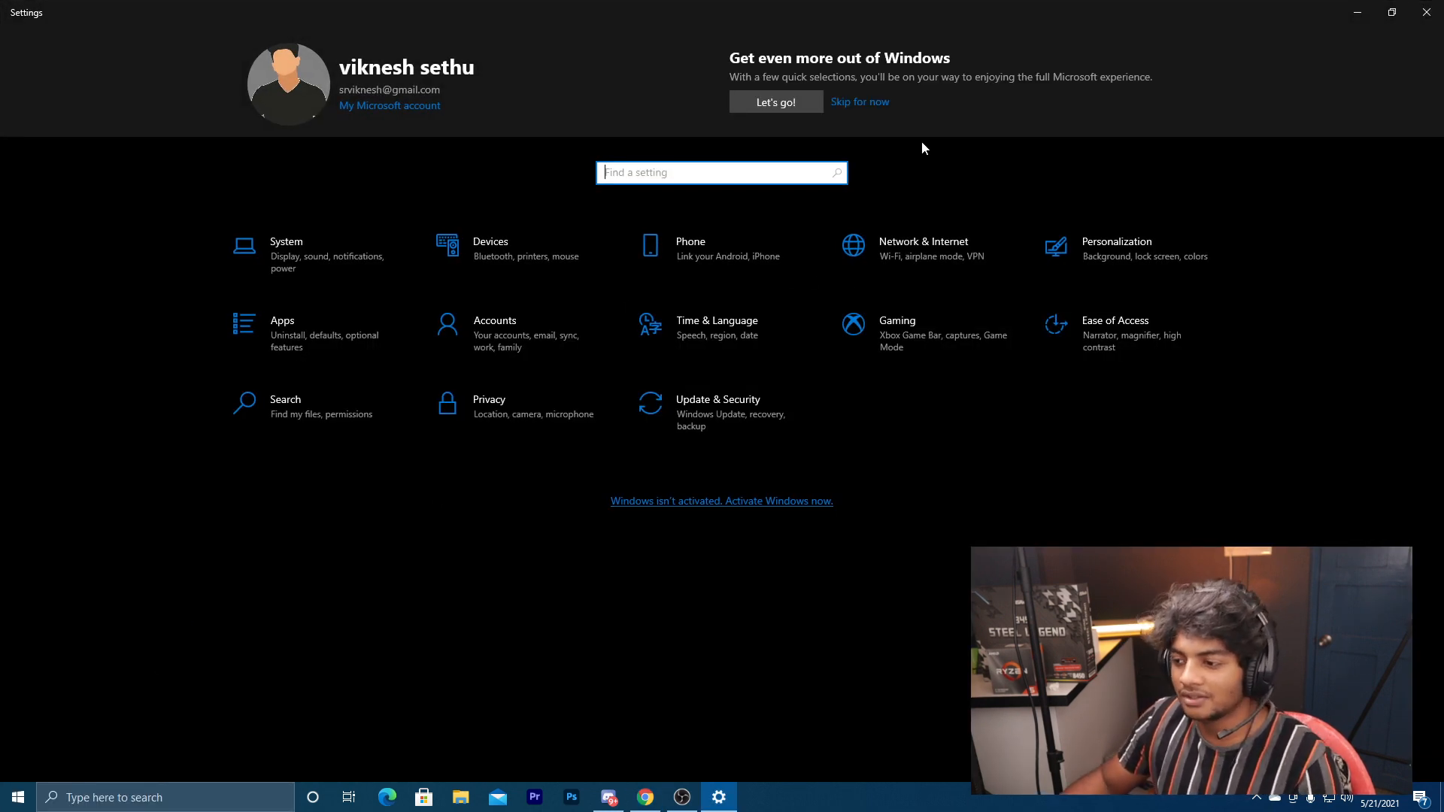
pyautogui.write('viru')
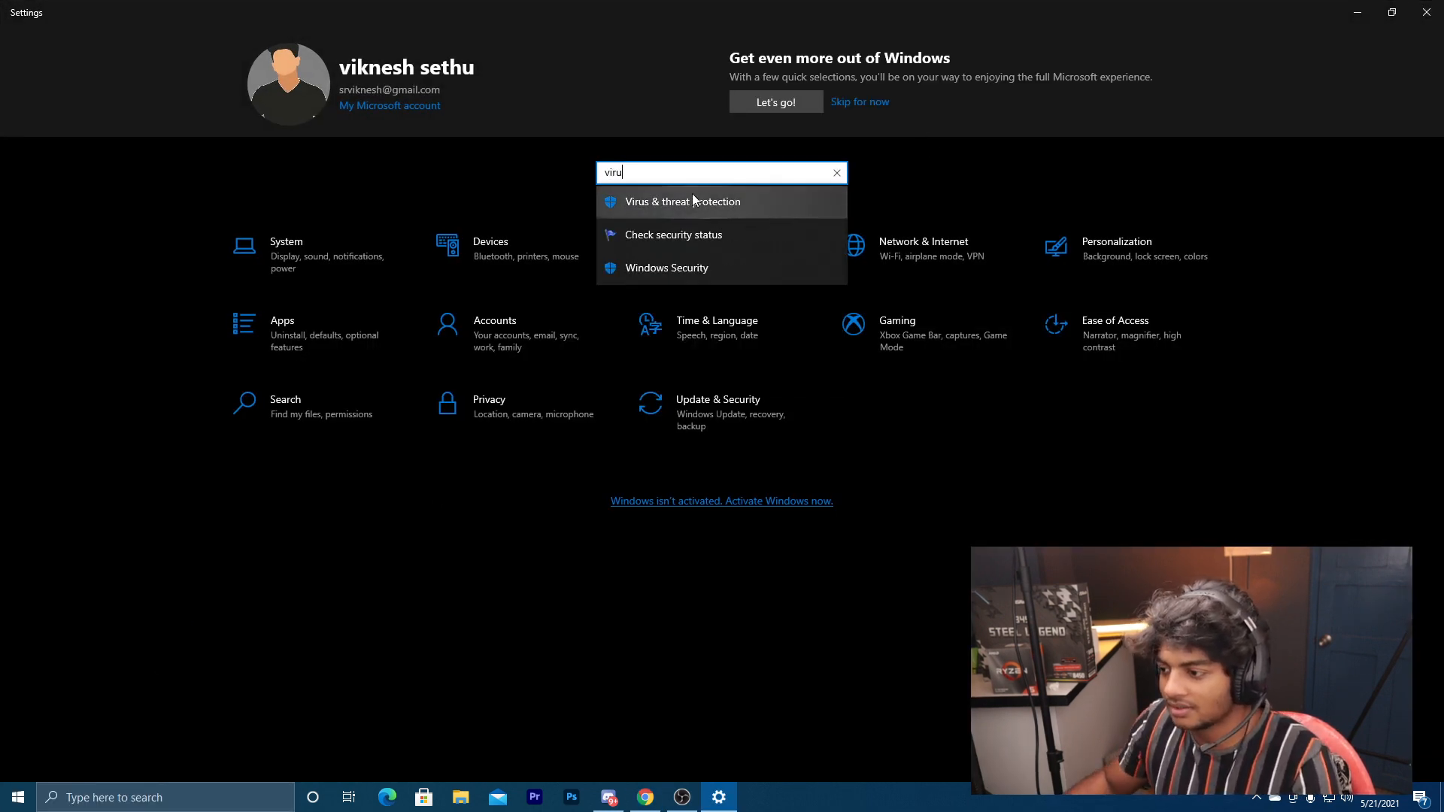
pyautogui.click(693, 200)
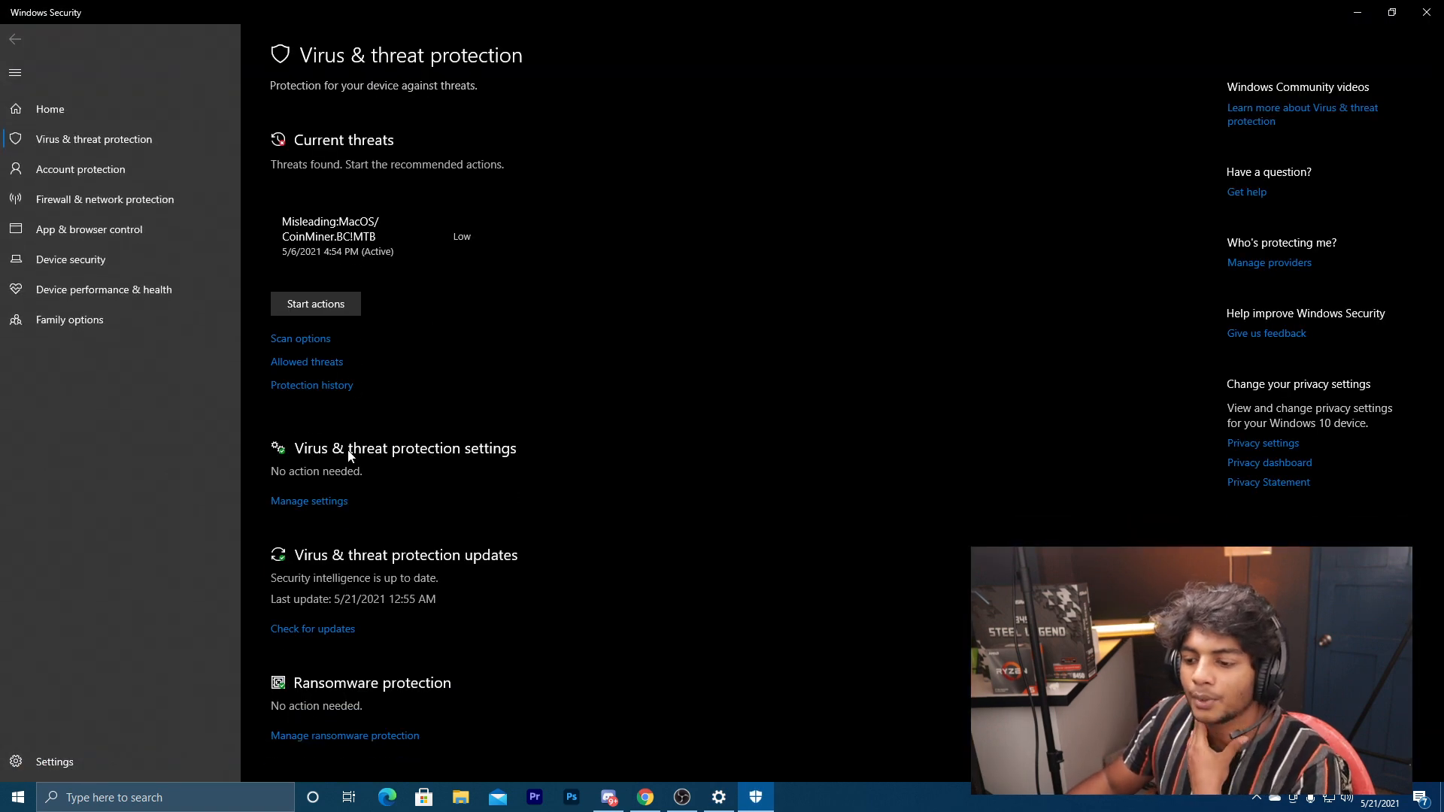
pyautogui.click(334, 500)
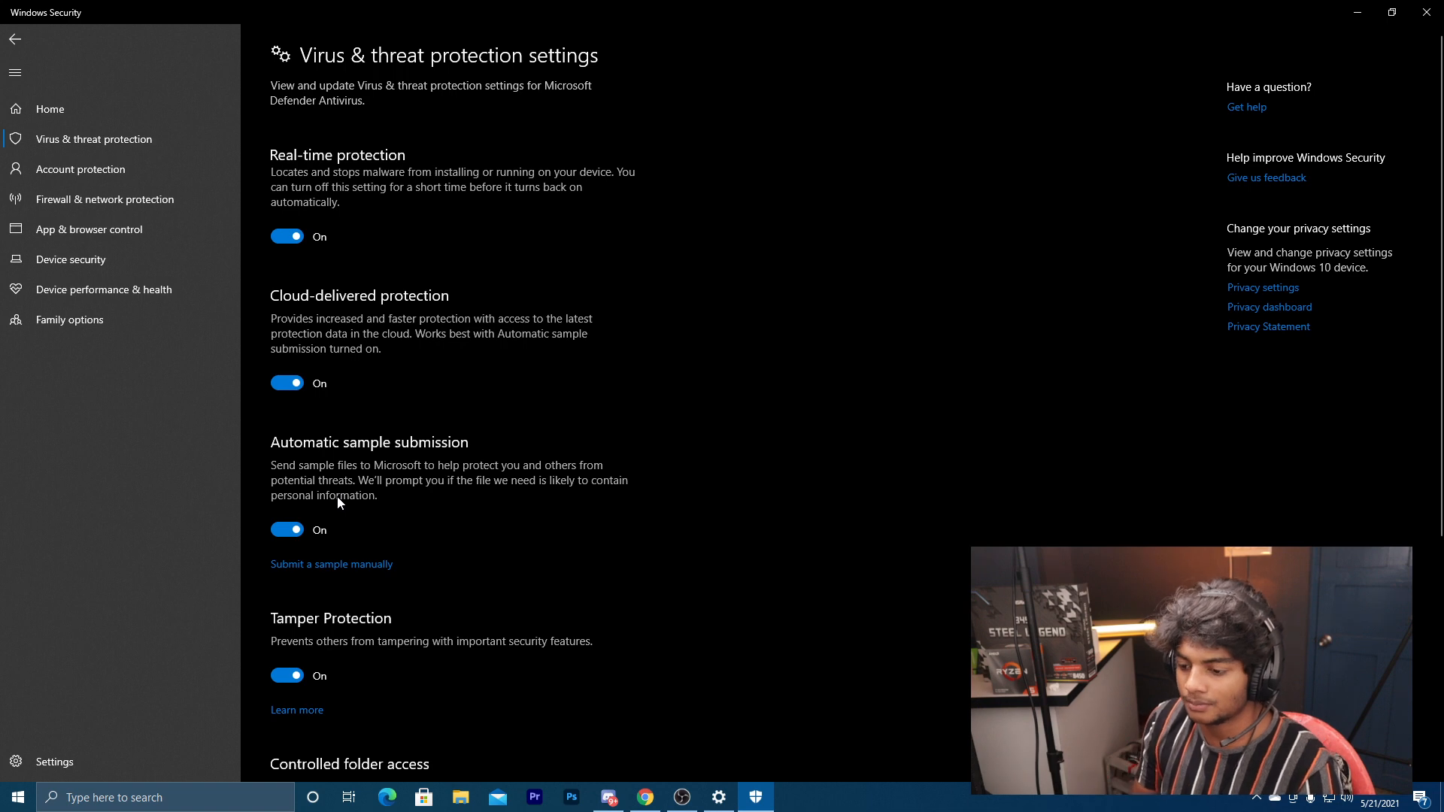
pyautogui.scroll(-5, 337, 496)
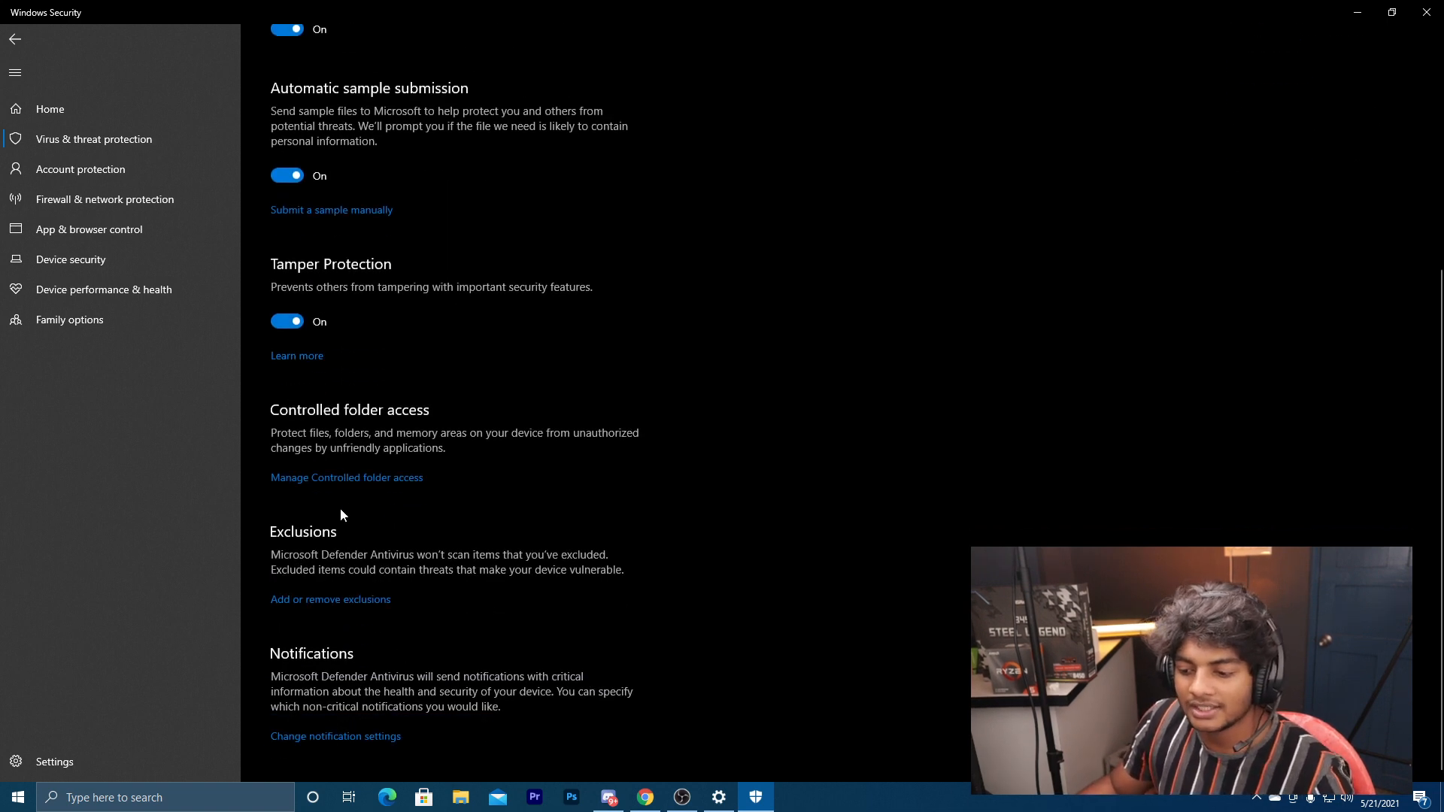
pyautogui.click(363, 607)
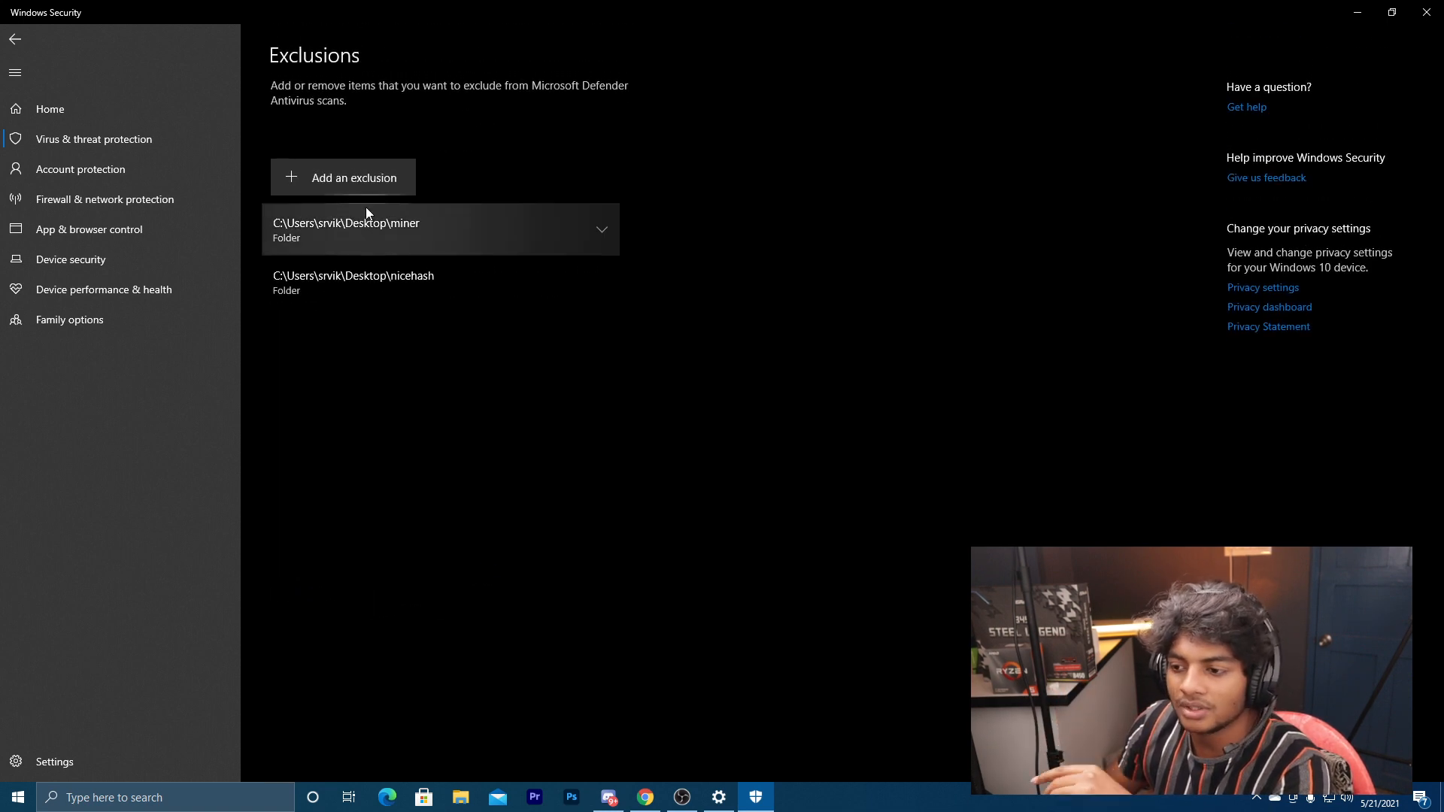
# - Start adding a folder exclusion, cancel the folder selection, and close Windows Security and Settings
pyautogui.click(369, 176)
pyautogui.click(341, 236)
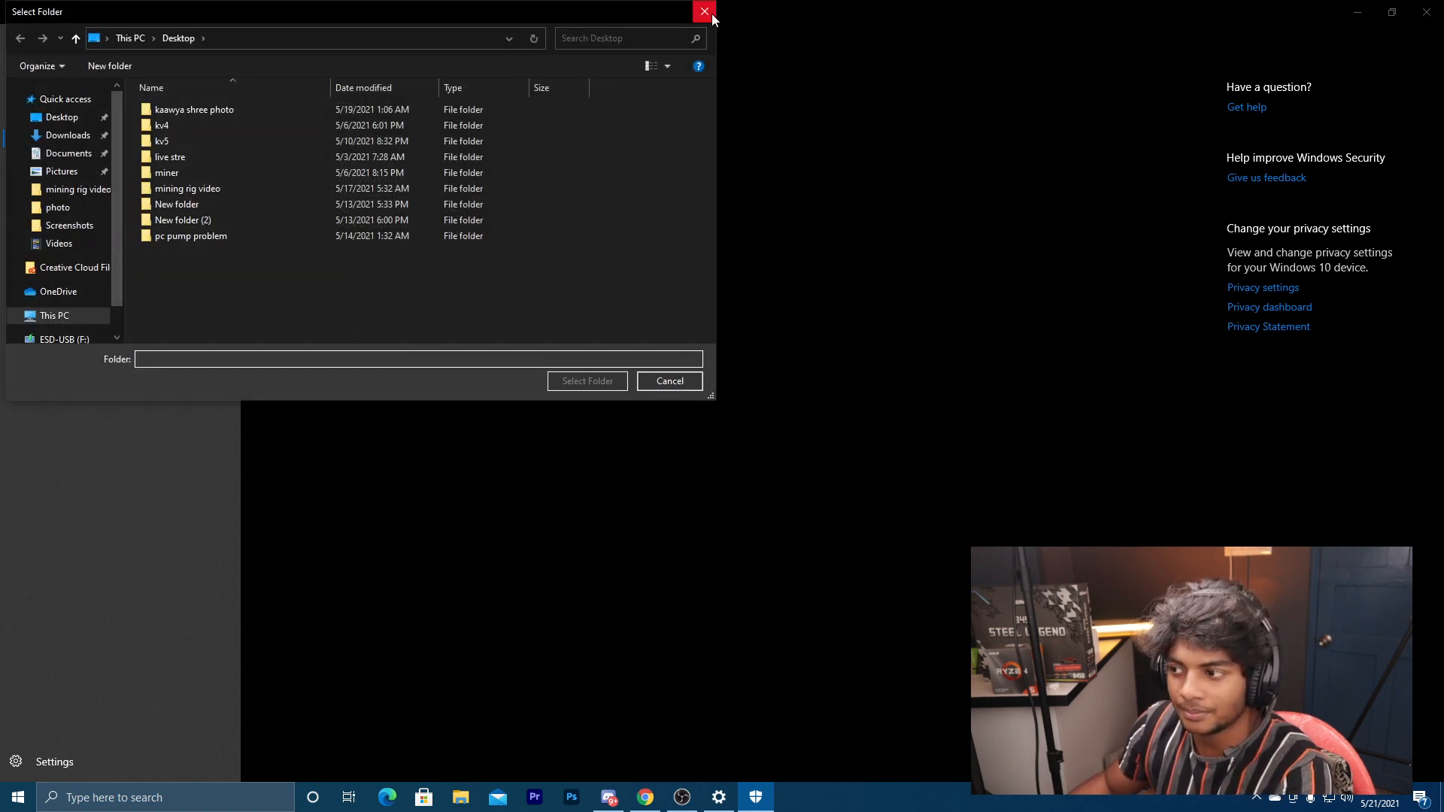
pyautogui.click(711, 16)
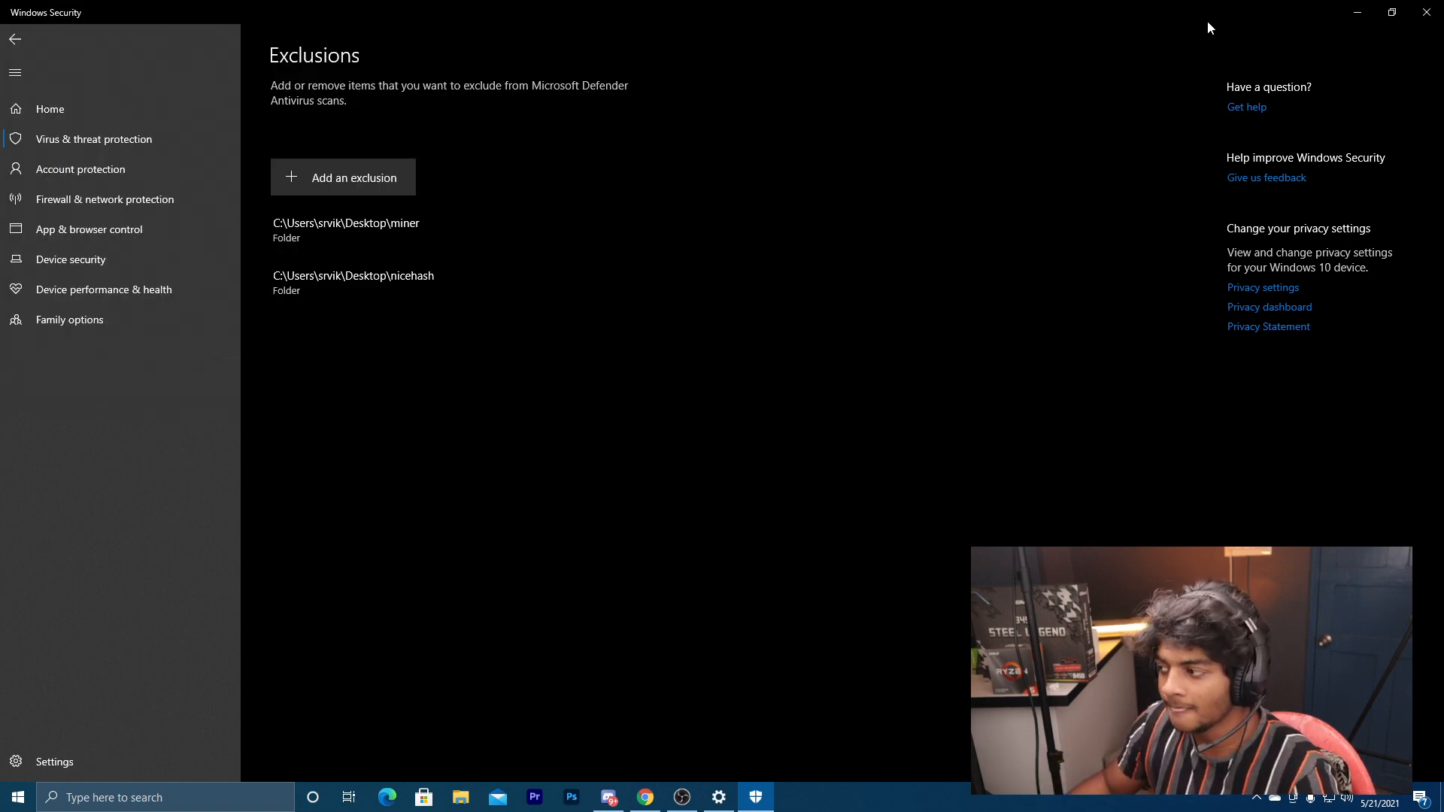
pyautogui.click(1427, 12)
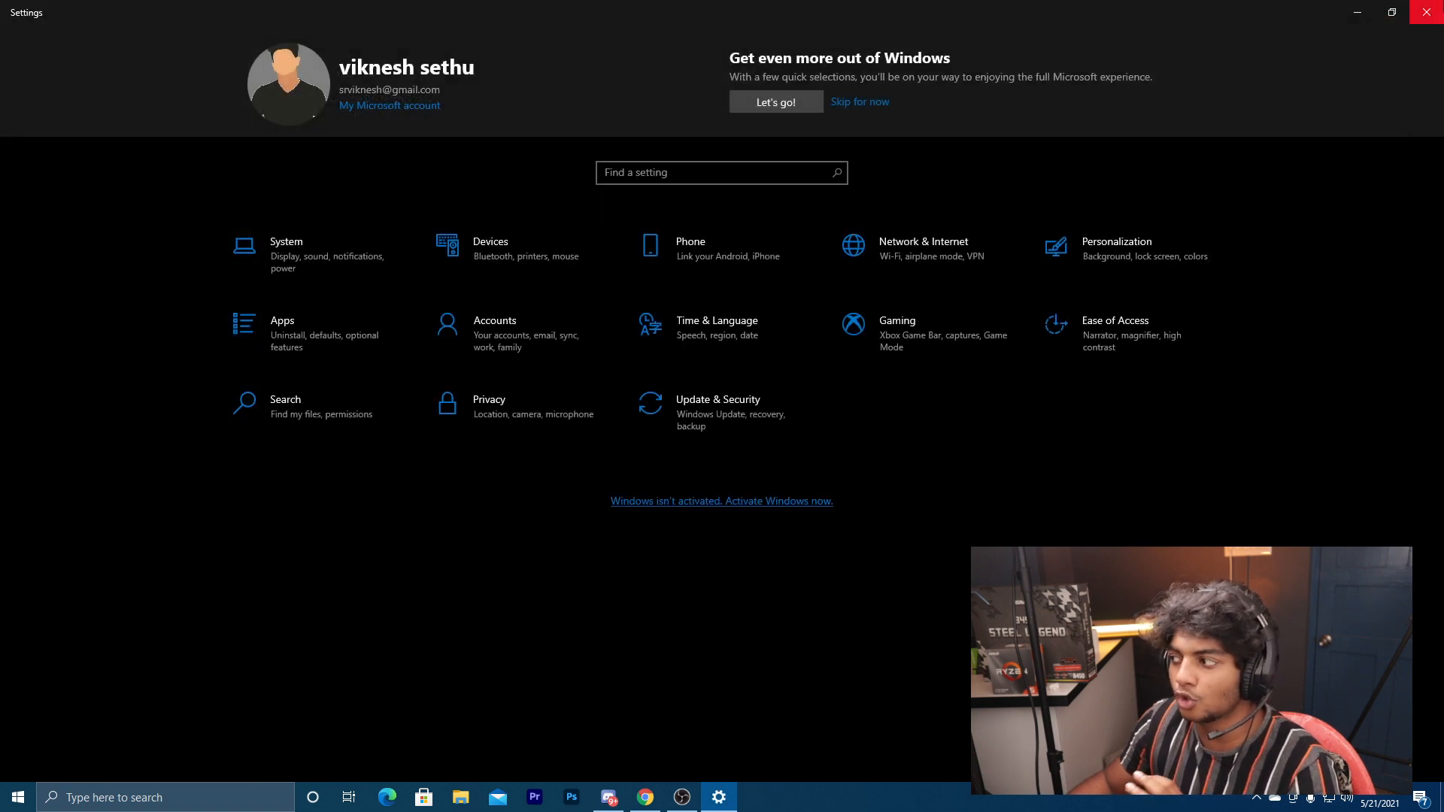
pyautogui.click(1427, 12)
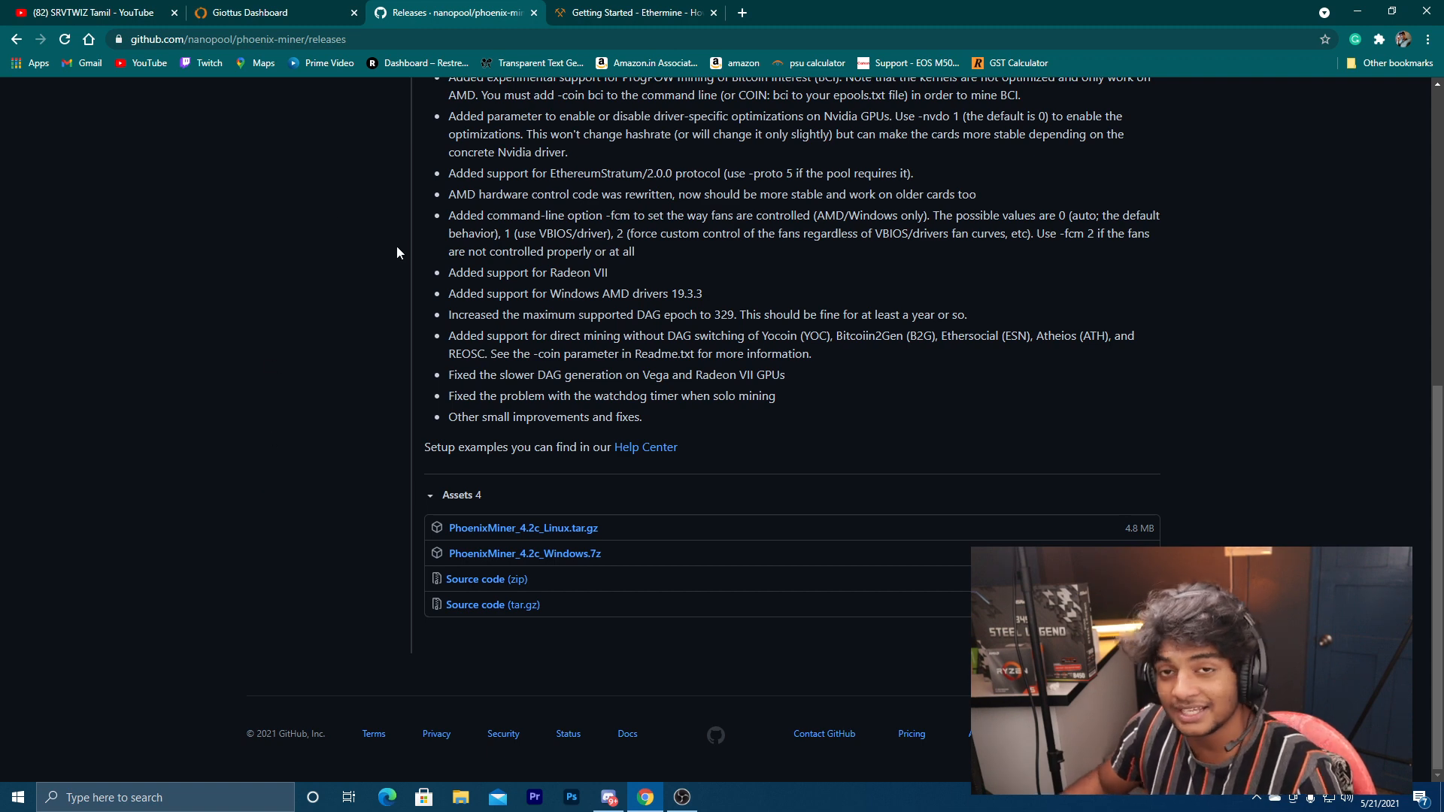
# - Open the Ether folder inside the desktop's miner folder and locate the miner's batch files
pyautogui.click(645, 797)
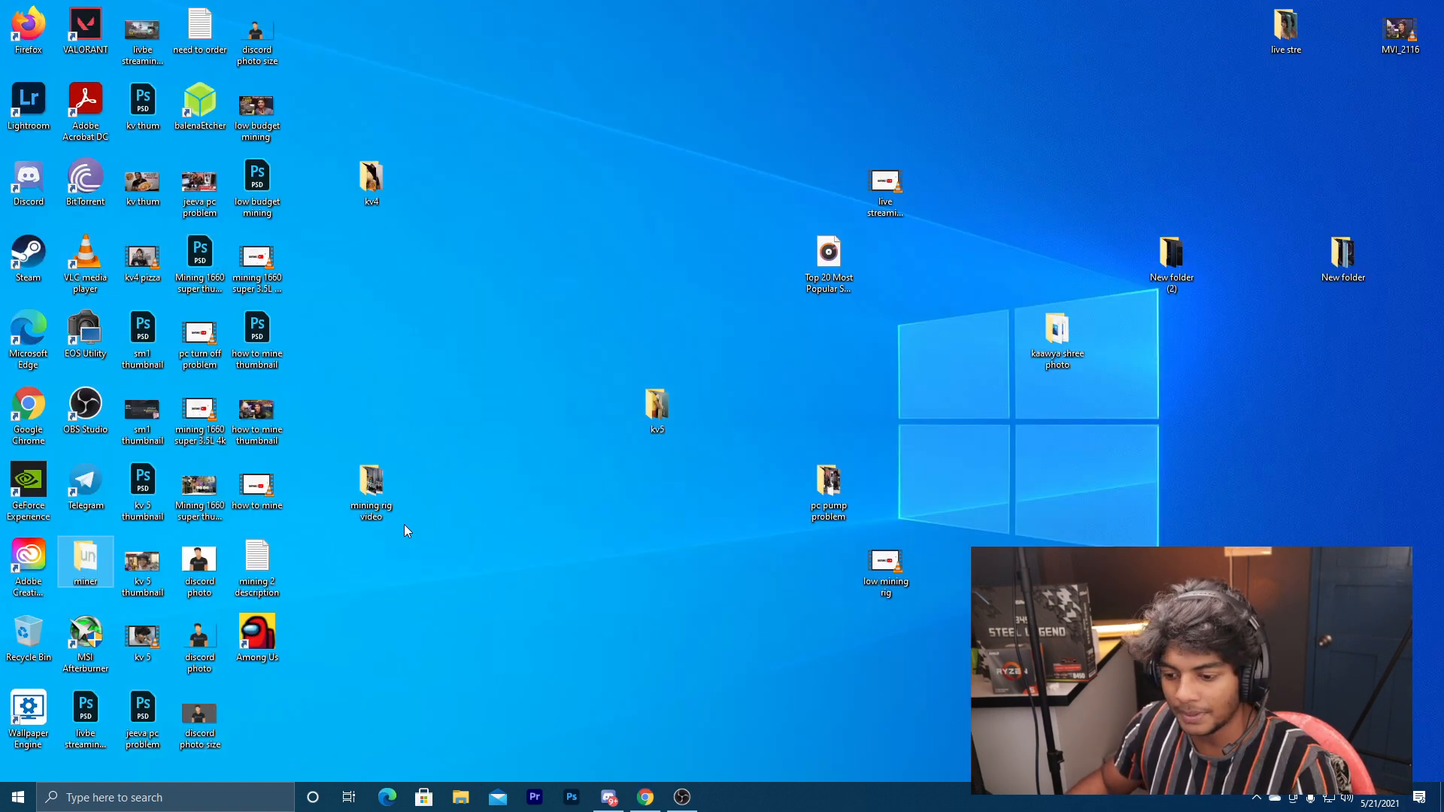
pyautogui.doubleClick(89, 562)
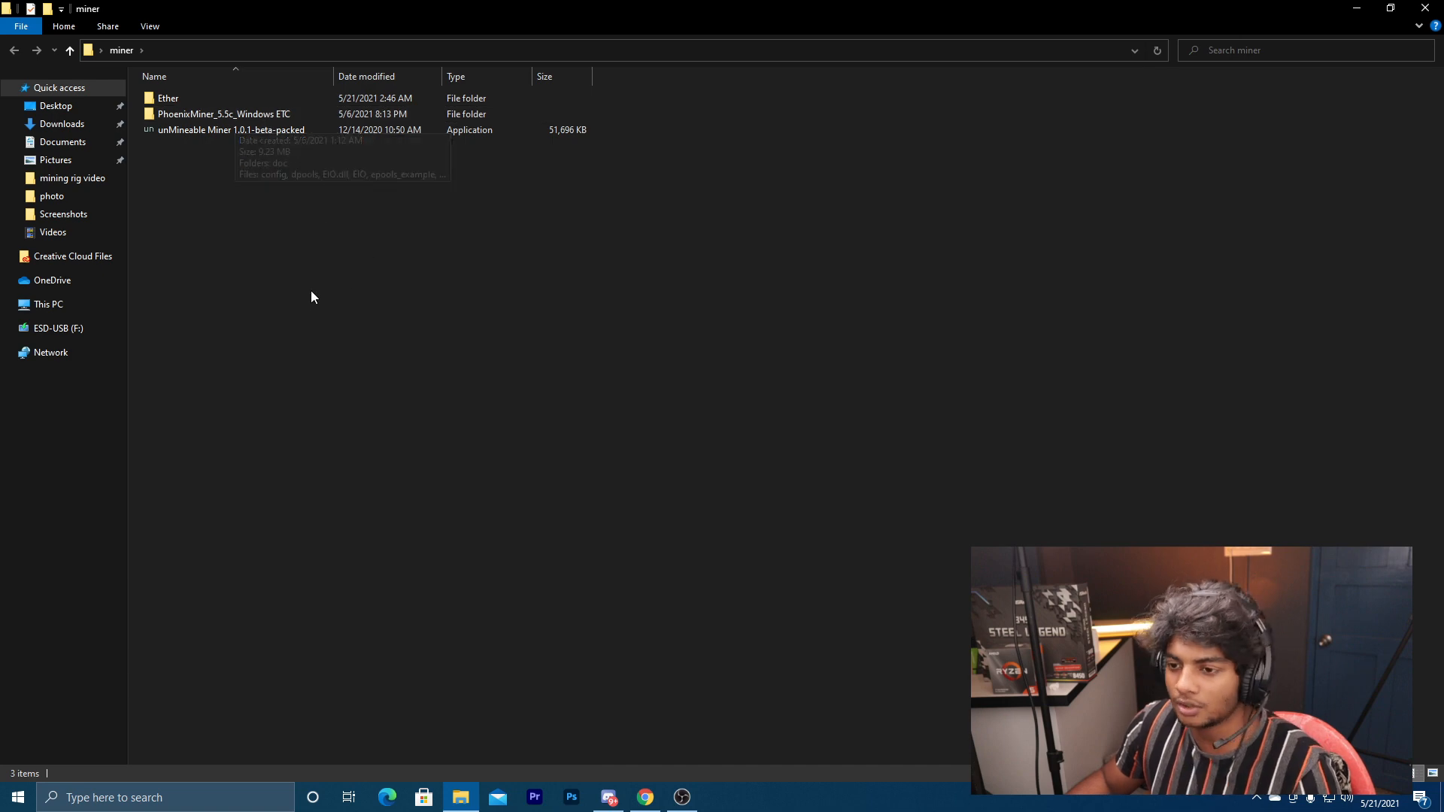
pyautogui.doubleClick(168, 98)
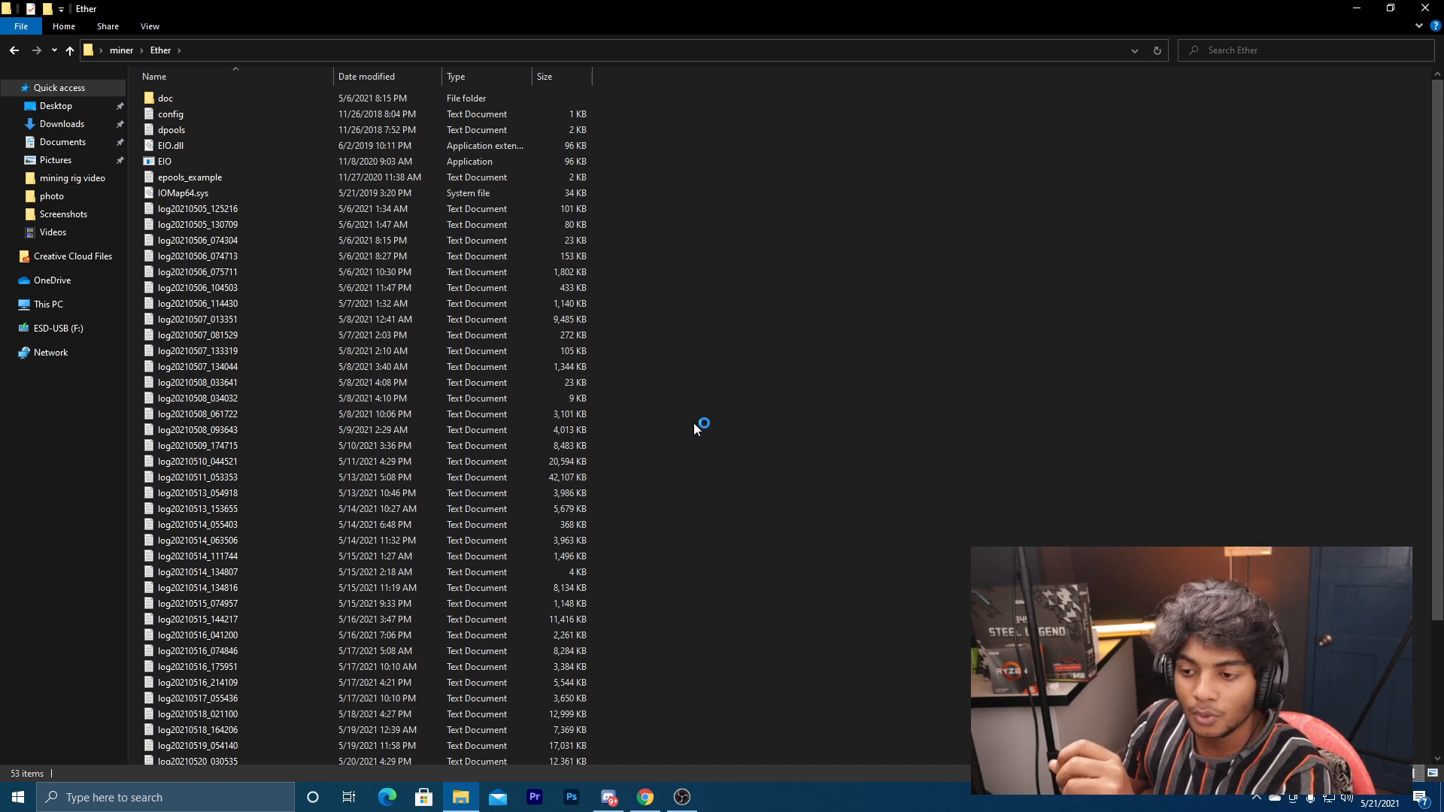
pyautogui.scroll(-4, 686, 422)
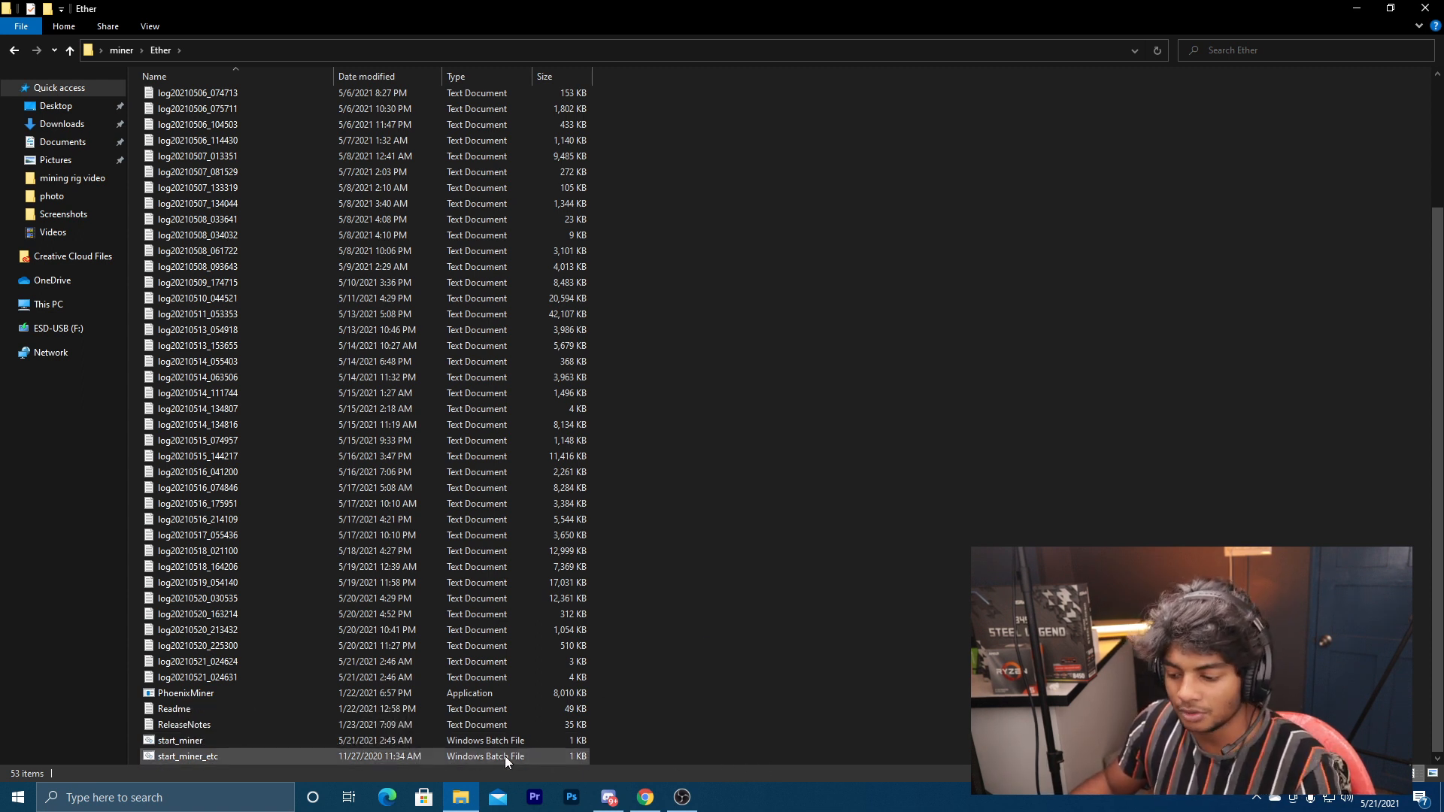
# - Open the start_miner batch file for editing in a maximized Notepad window and examine the wallet address after -wal
pyautogui.click(316, 741)
pyautogui.rightClick(316, 742)
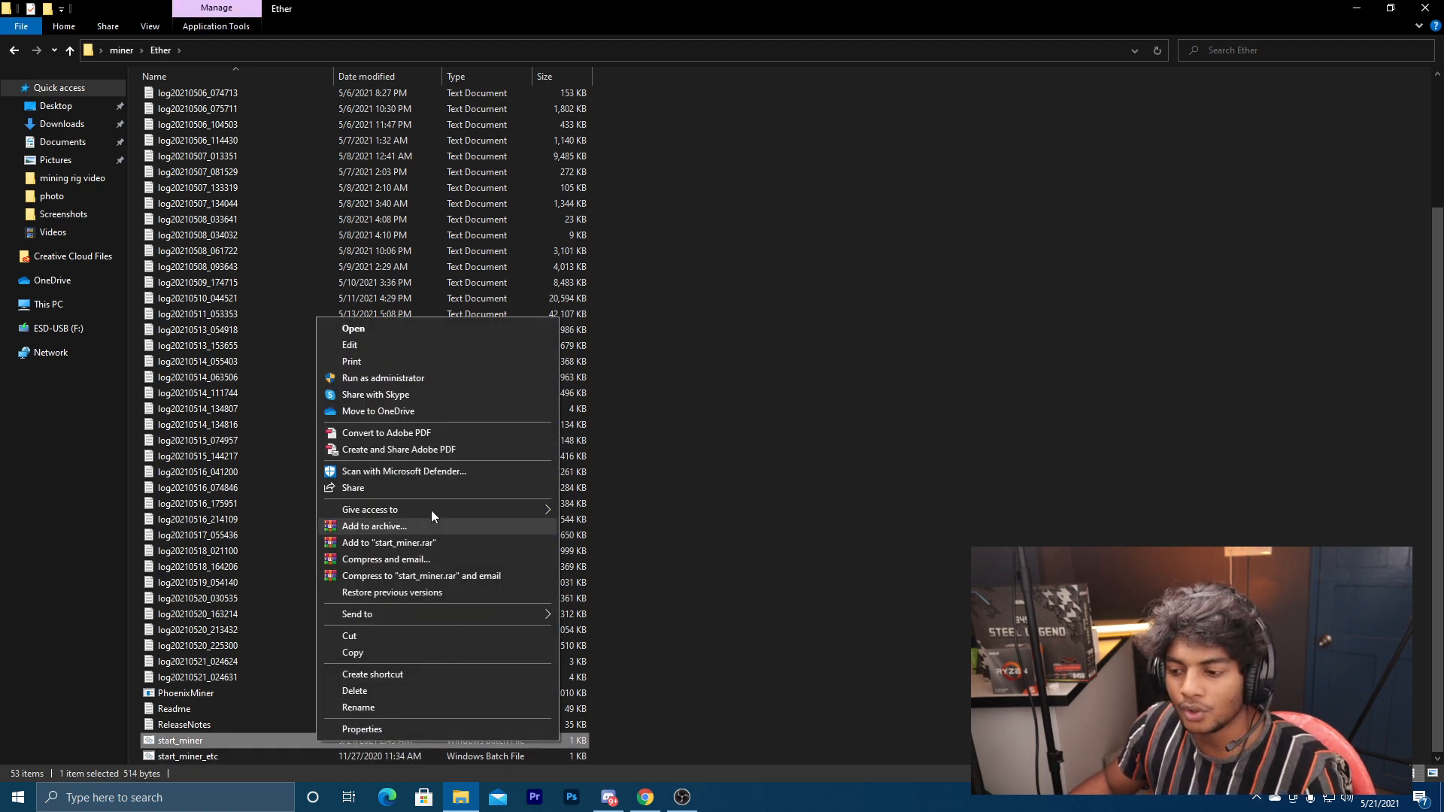
pyautogui.click(368, 350)
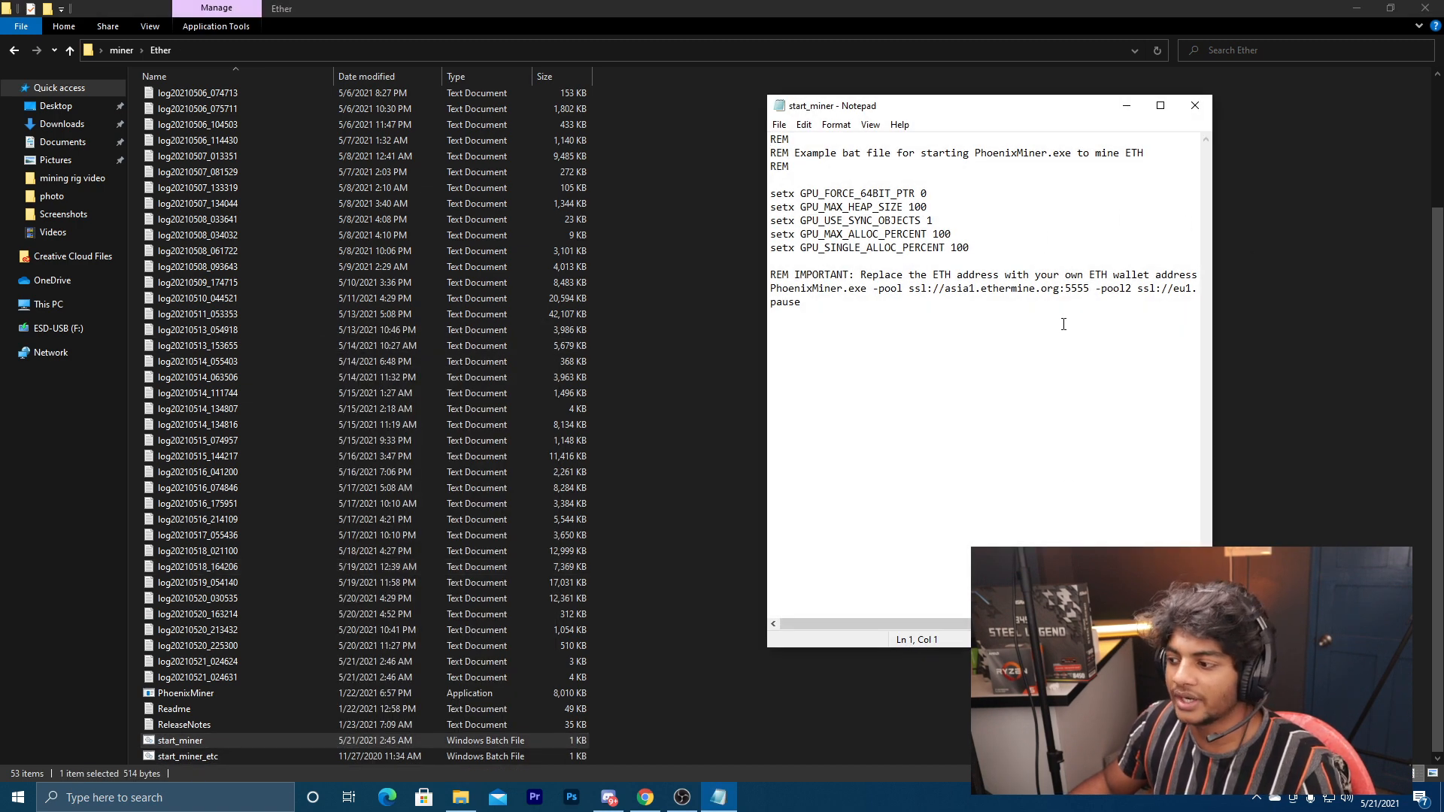
pyautogui.click(1166, 113)
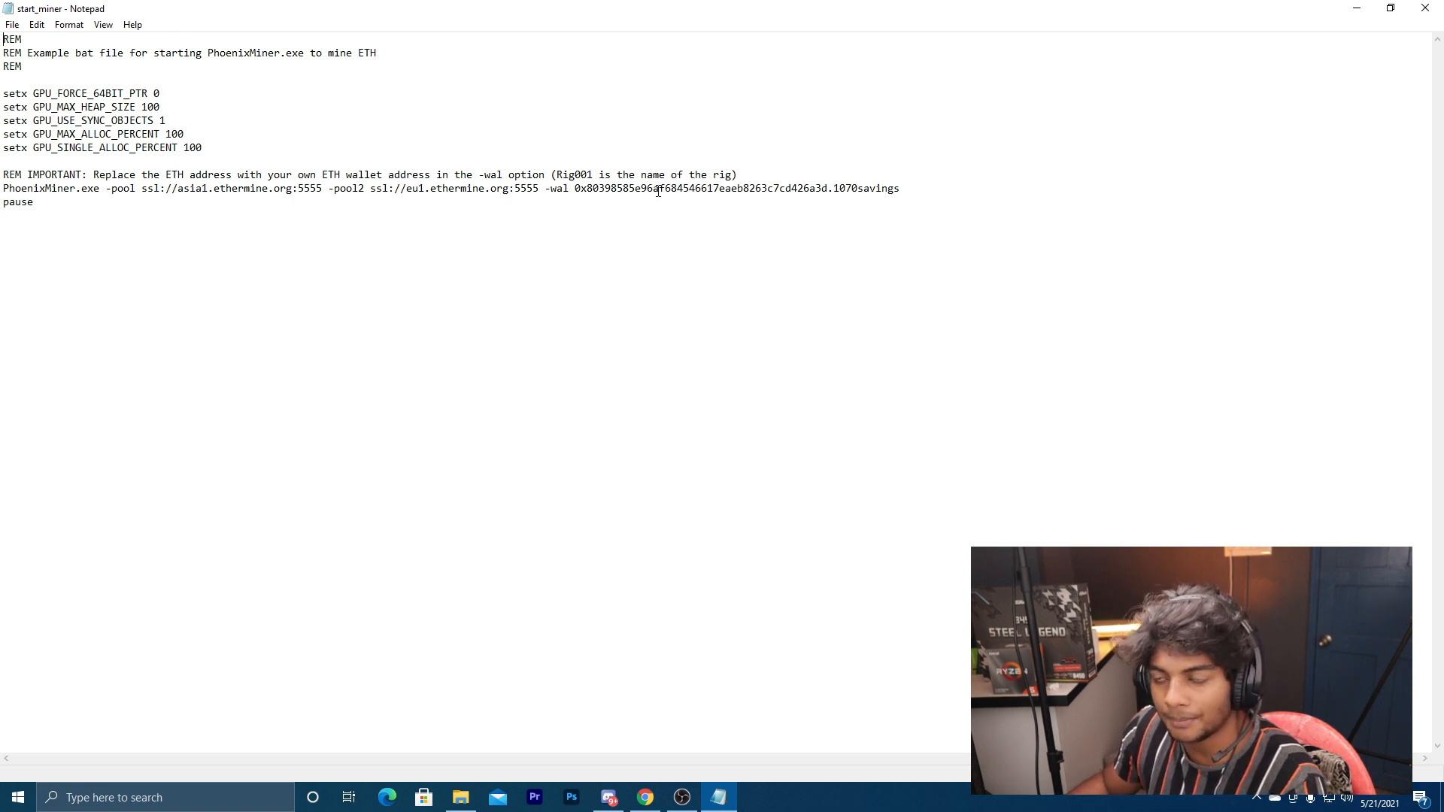
pyautogui.moveTo(576, 188); pyautogui.dragTo(796, 192)
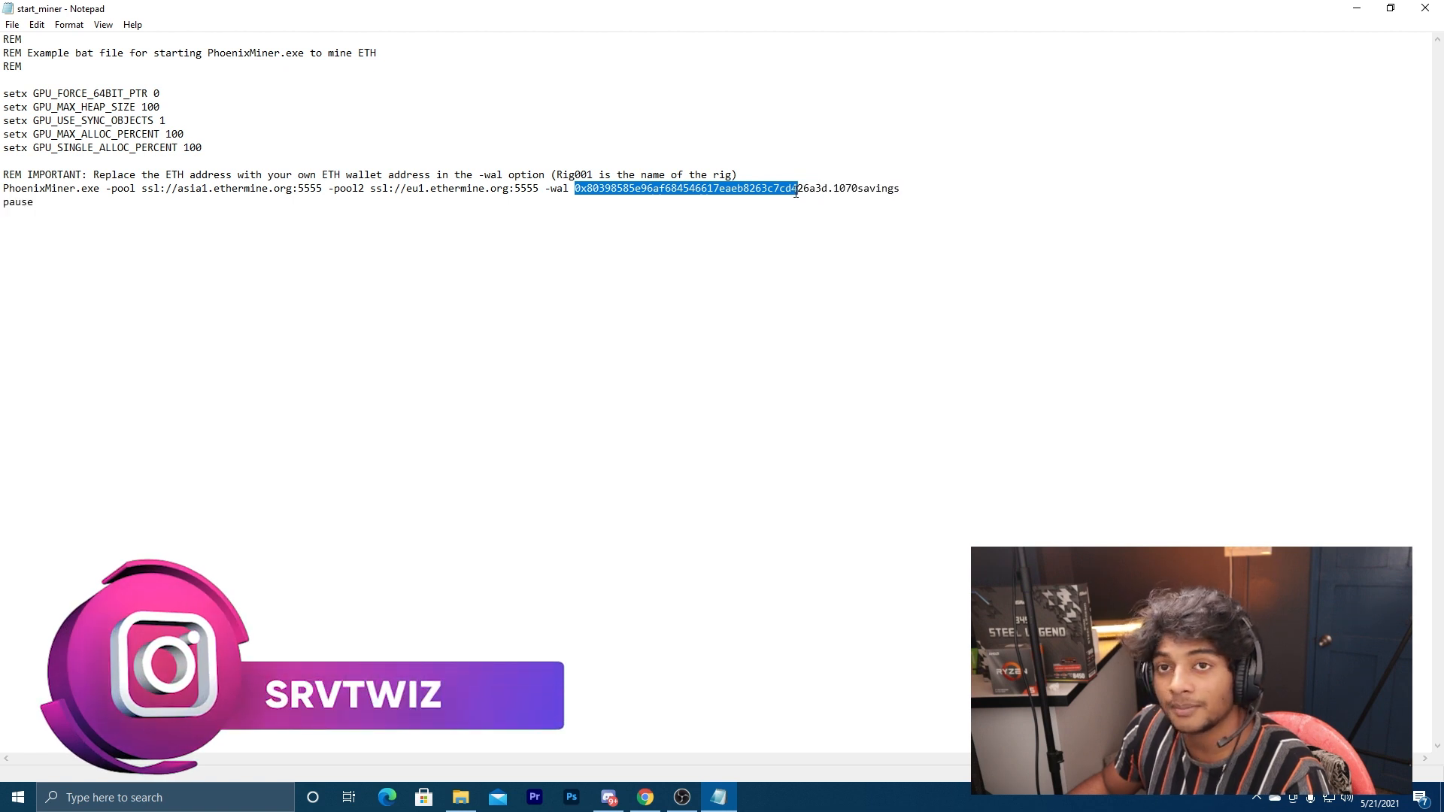
pyautogui.click(856, 142)
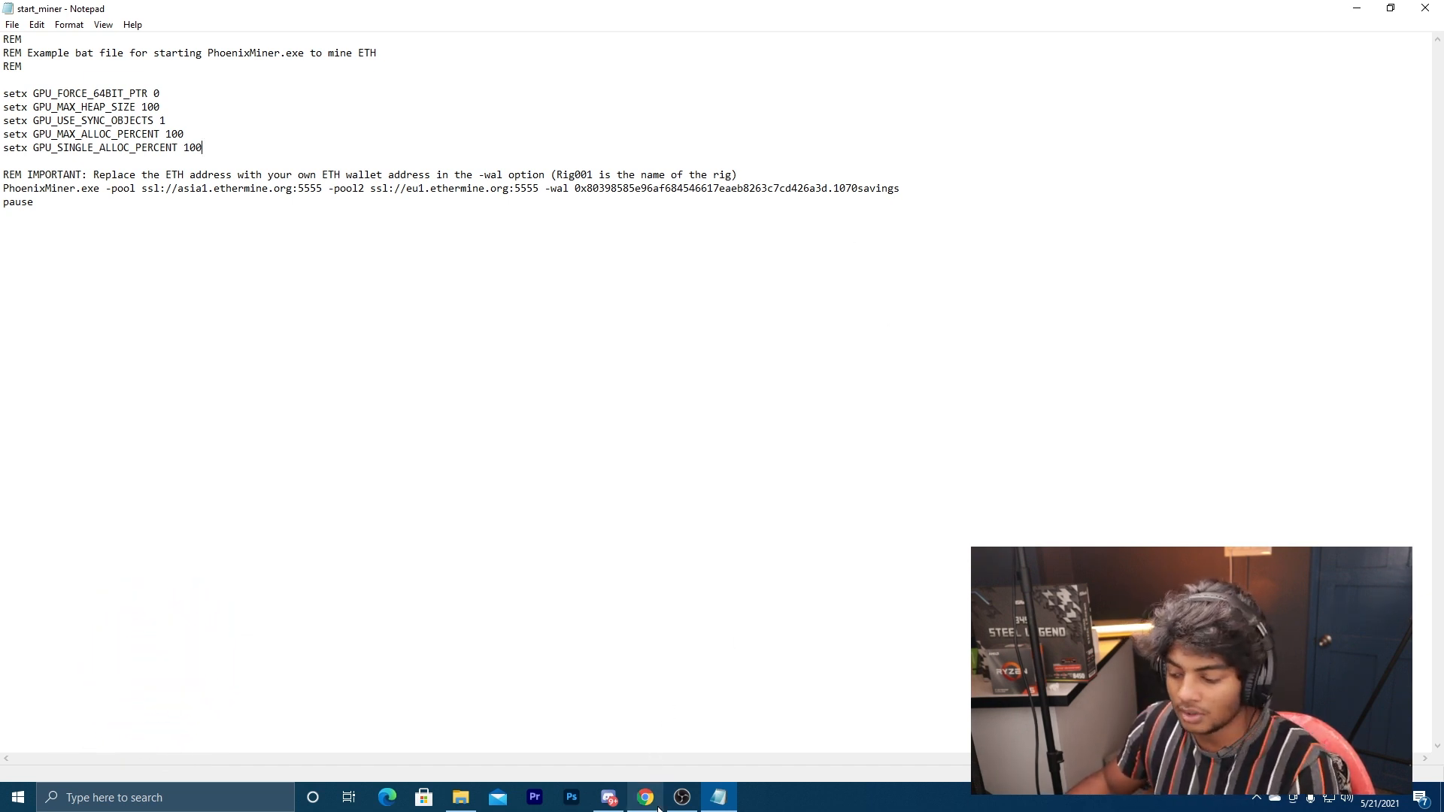
# - Switch to the Giottus dashboard in Chrome and close the open dialog
pyautogui.moveTo(656, 806)
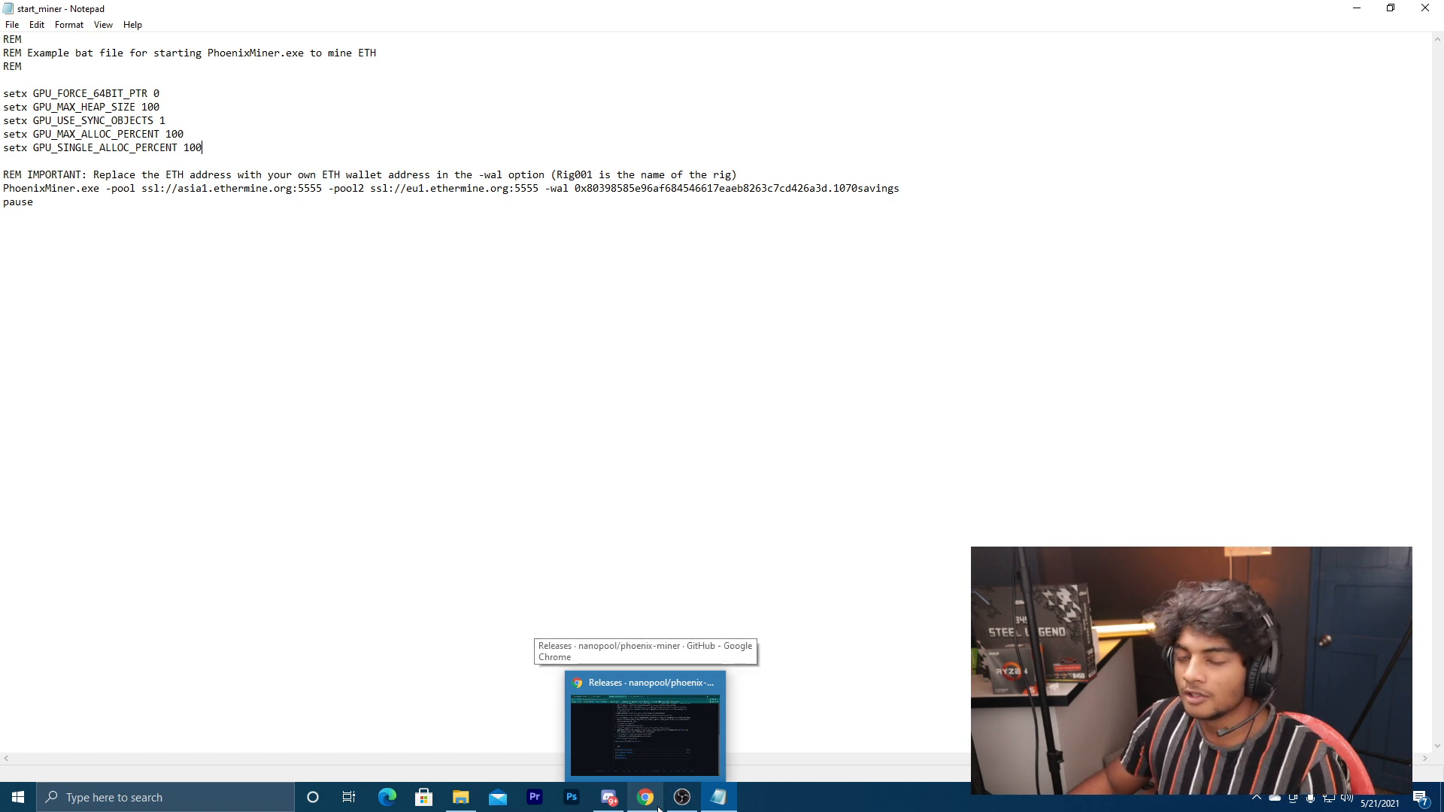
pyautogui.click(658, 808)
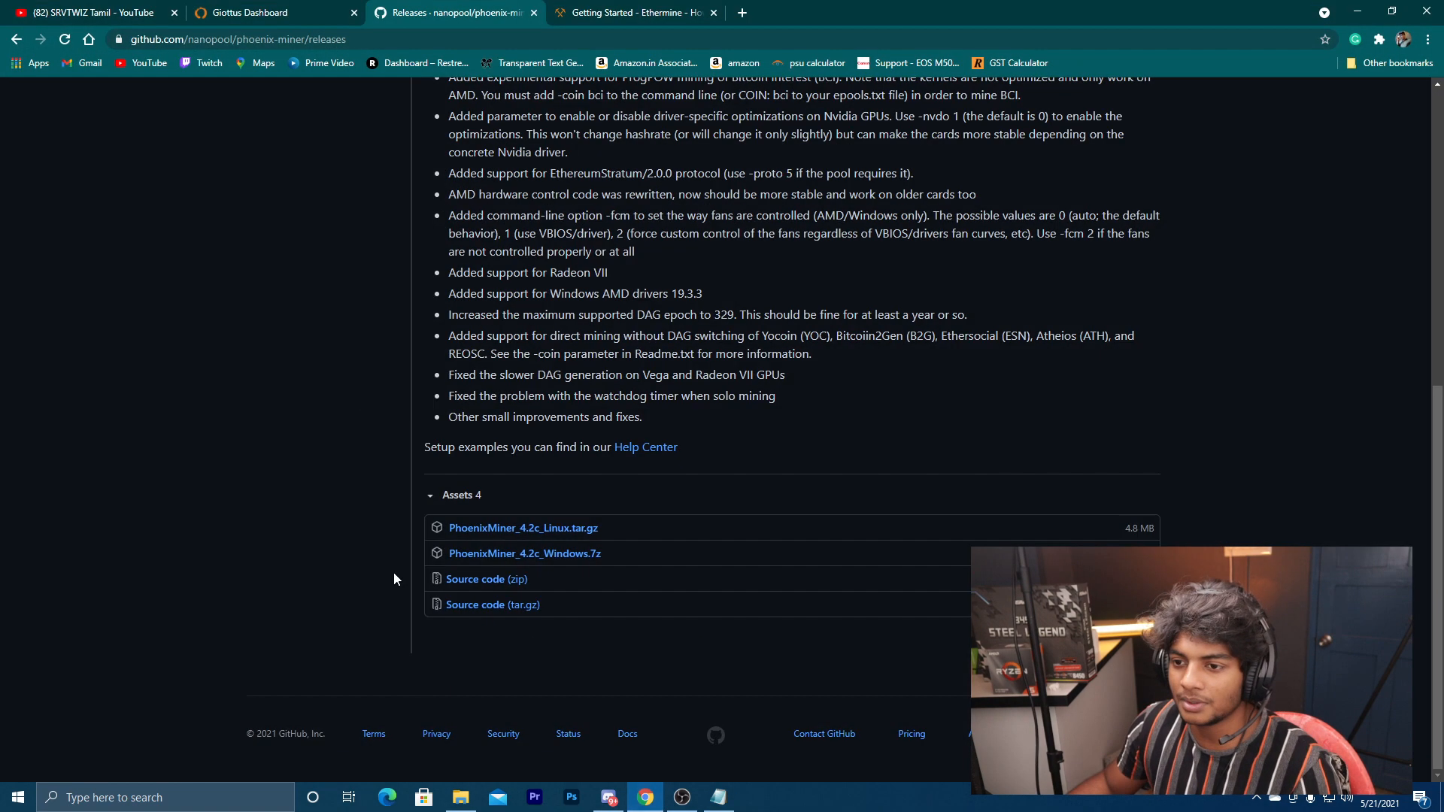
pyautogui.click(253, 8)
pyautogui.click(914, 117)
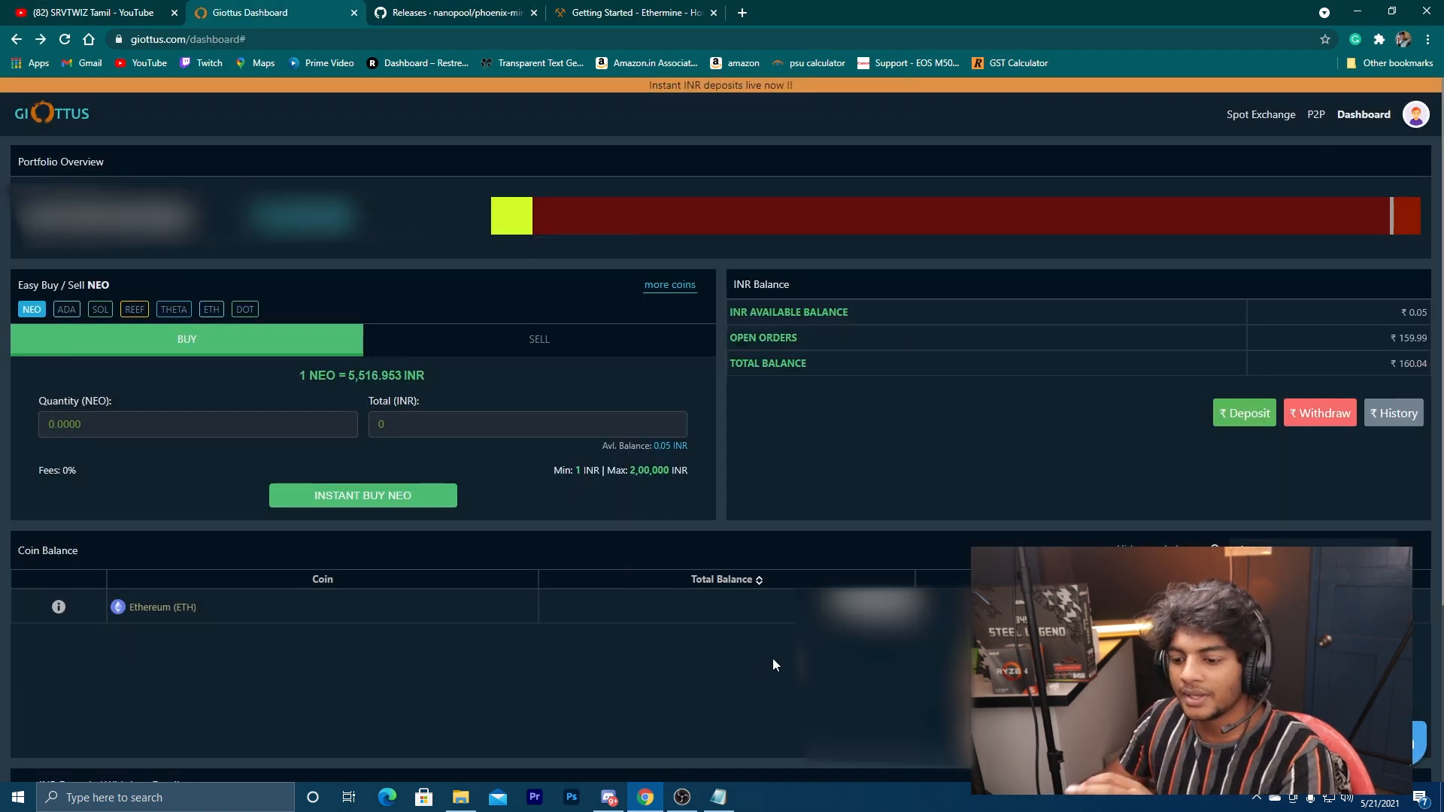
# - Filter the coin balances by "eth" and show the Ethereum deposit address
pyautogui.click(1108, 543)
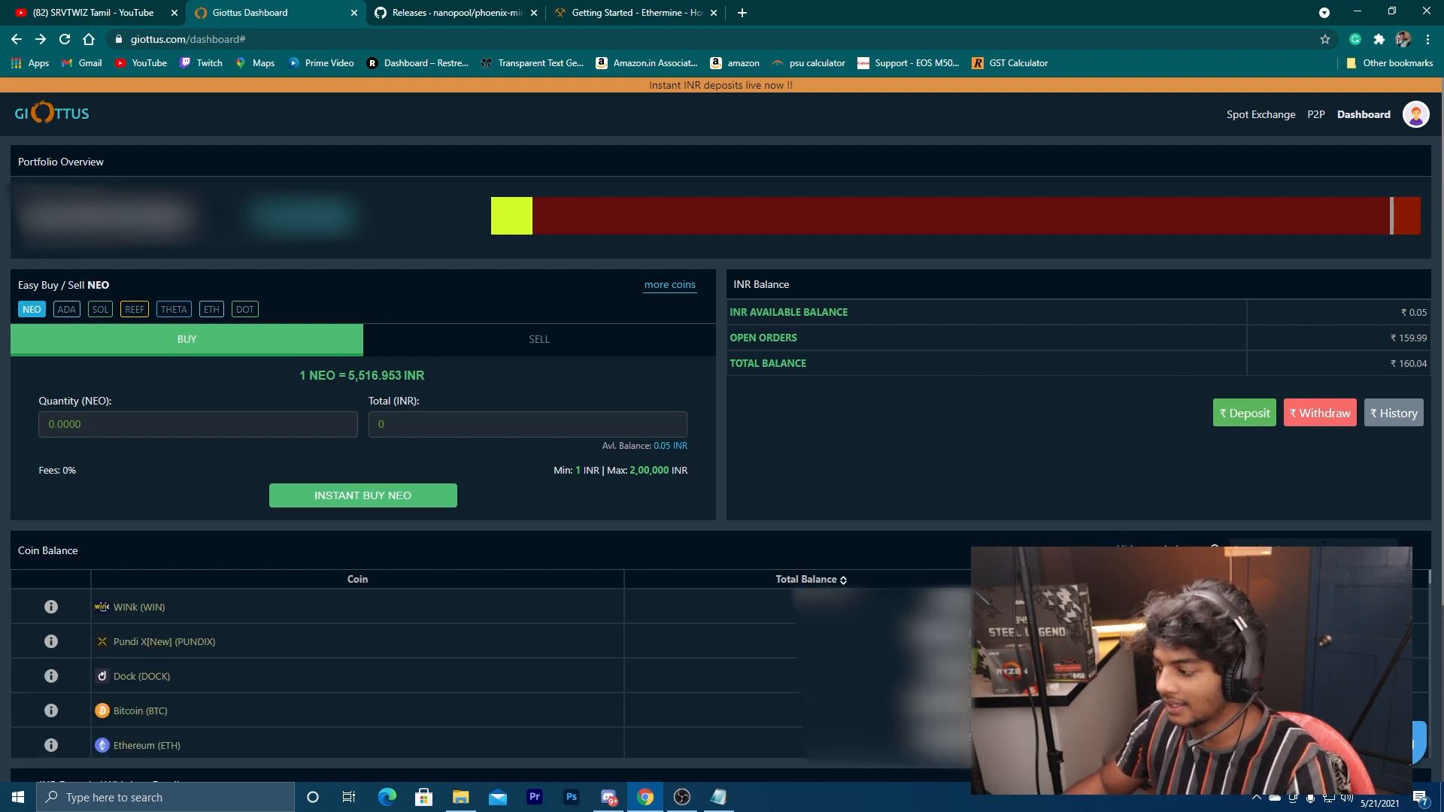
pyautogui.click(1324, 544)
pyautogui.write('eth')
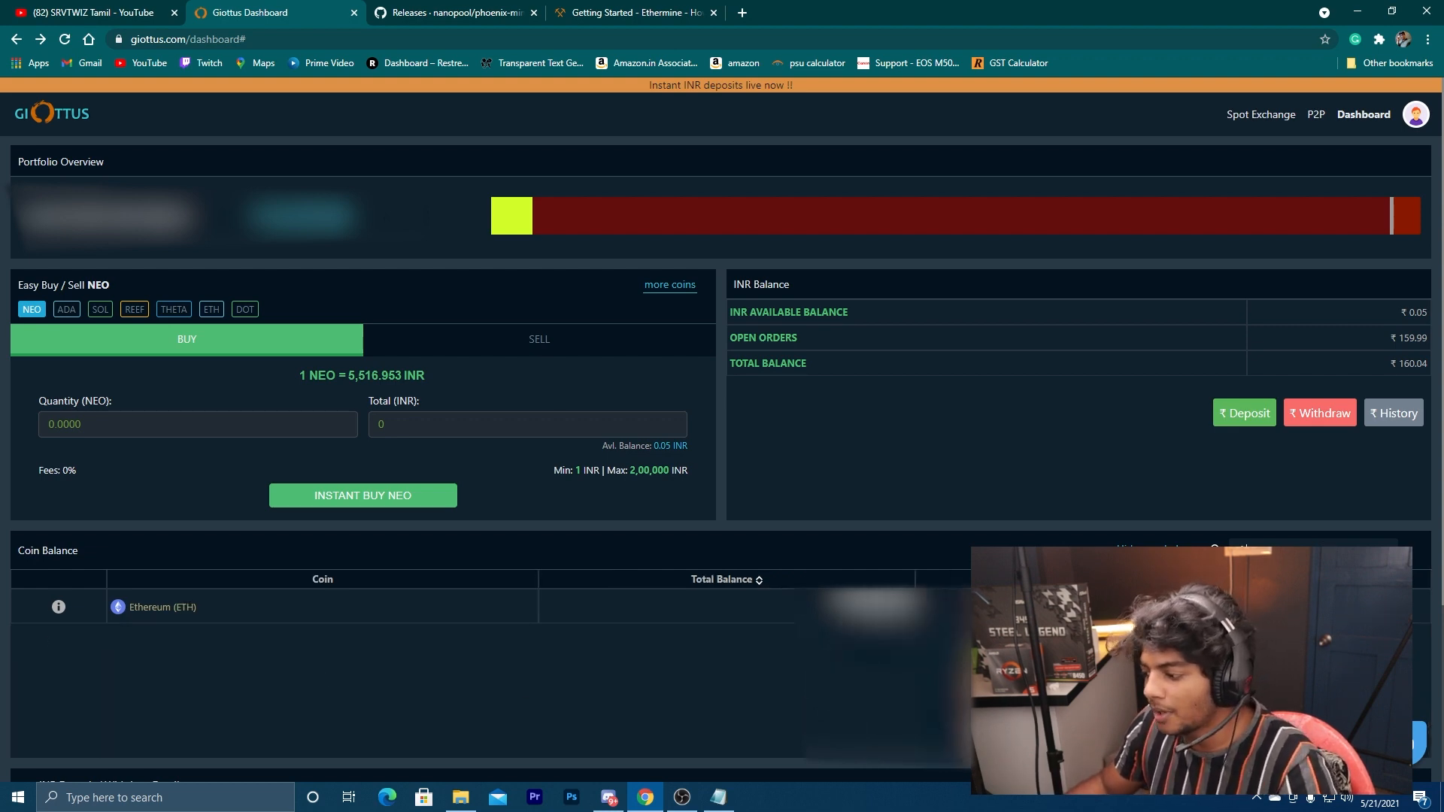
pyautogui.click(1317, 607)
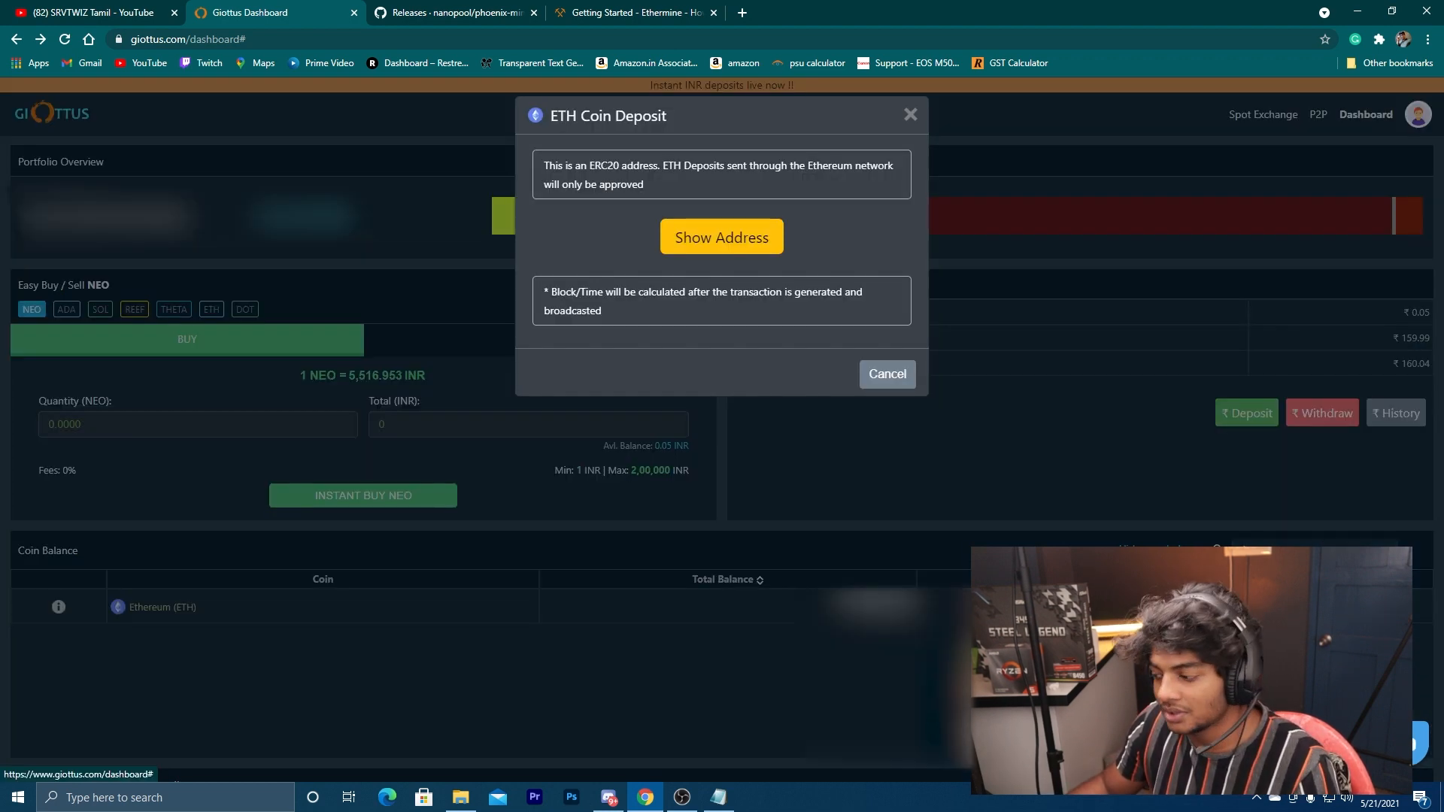
pyautogui.click(714, 236)
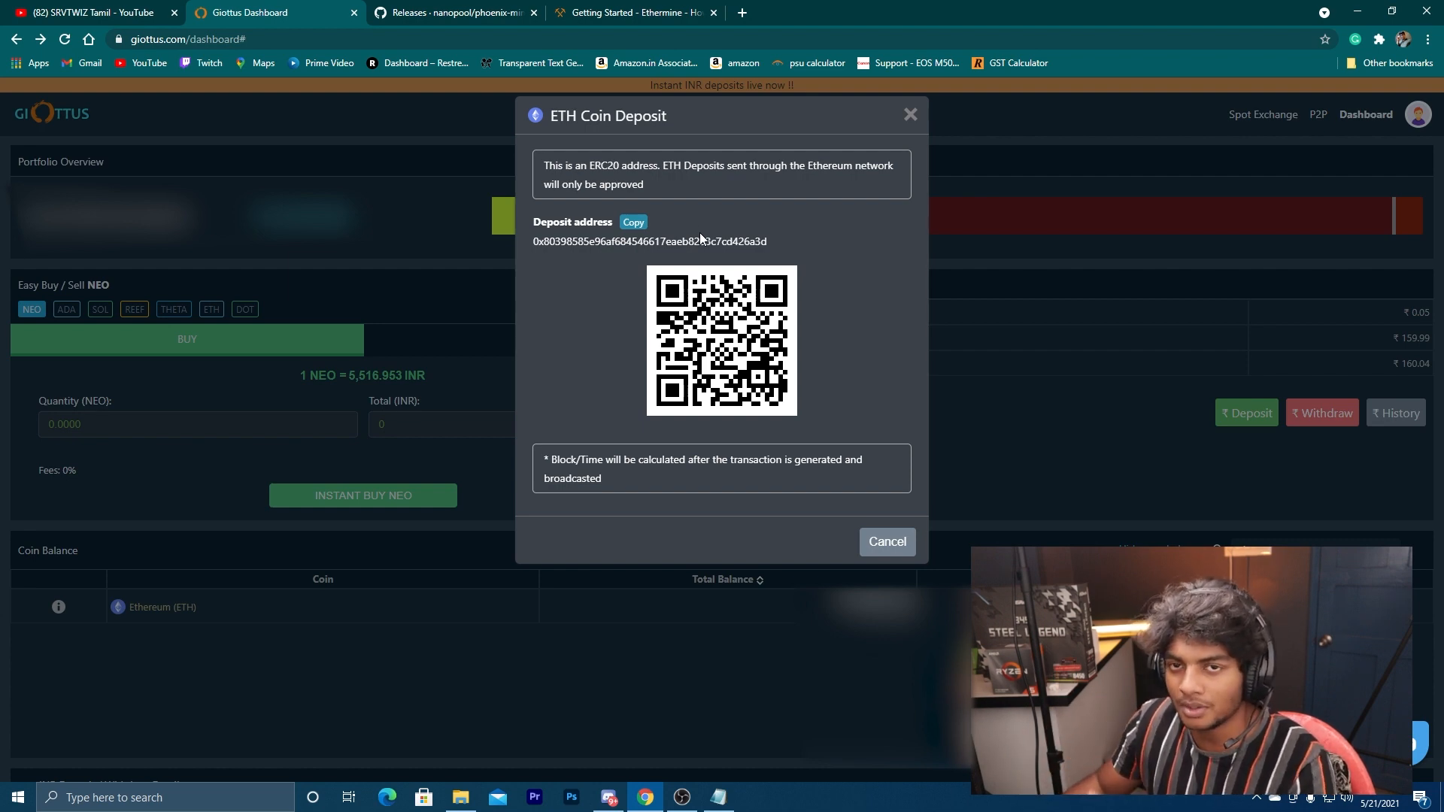
# - Compare the ETH deposit address in the Giottus dialog with the wallet address after -wal in the start_miner Notepad file
pyautogui.moveTo(538, 245); pyautogui.dragTo(782, 239)
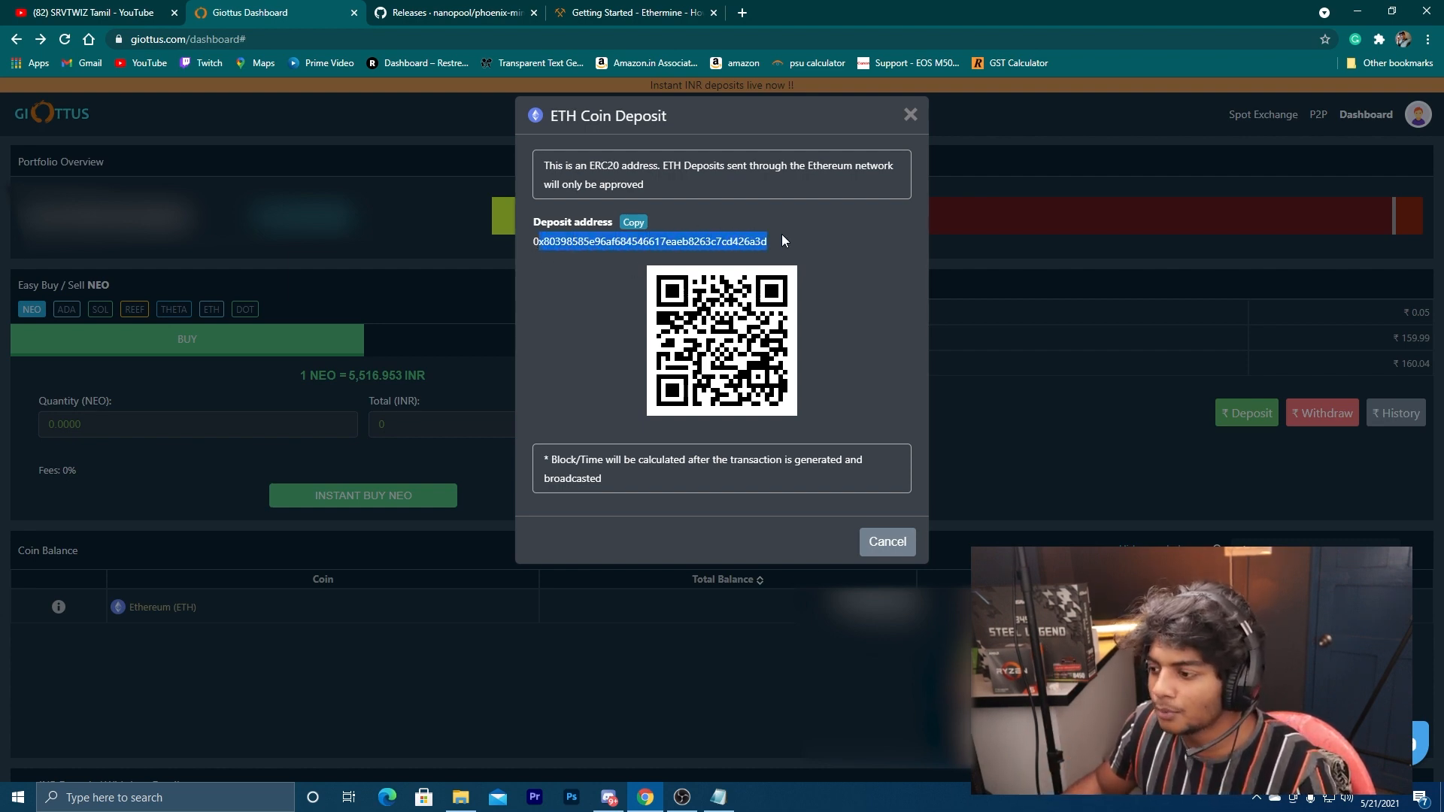
pyautogui.moveTo(534, 244); pyautogui.dragTo(837, 246)
pyautogui.click(821, 249)
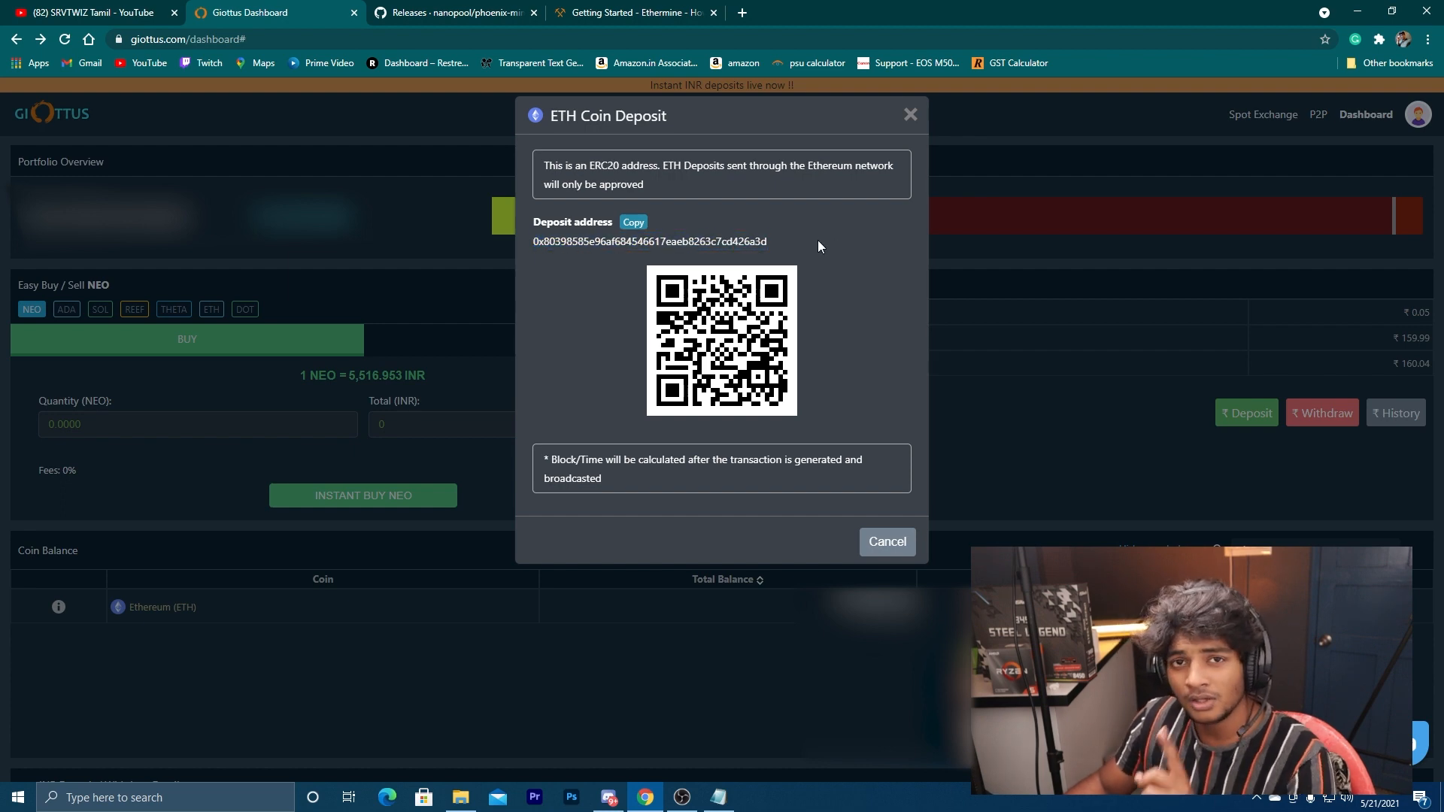
pyautogui.click(719, 795)
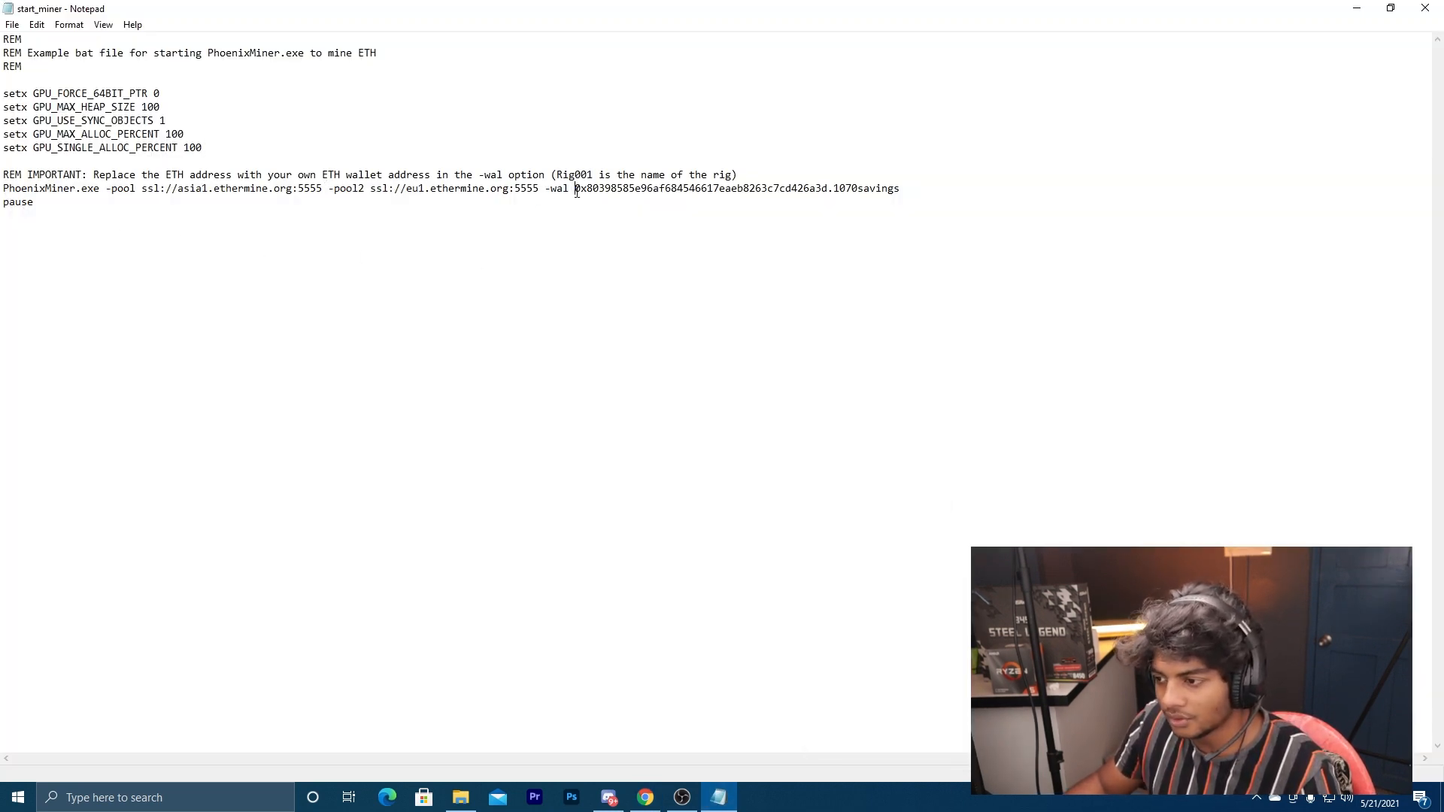
pyautogui.moveTo(573, 188); pyautogui.dragTo(829, 189)
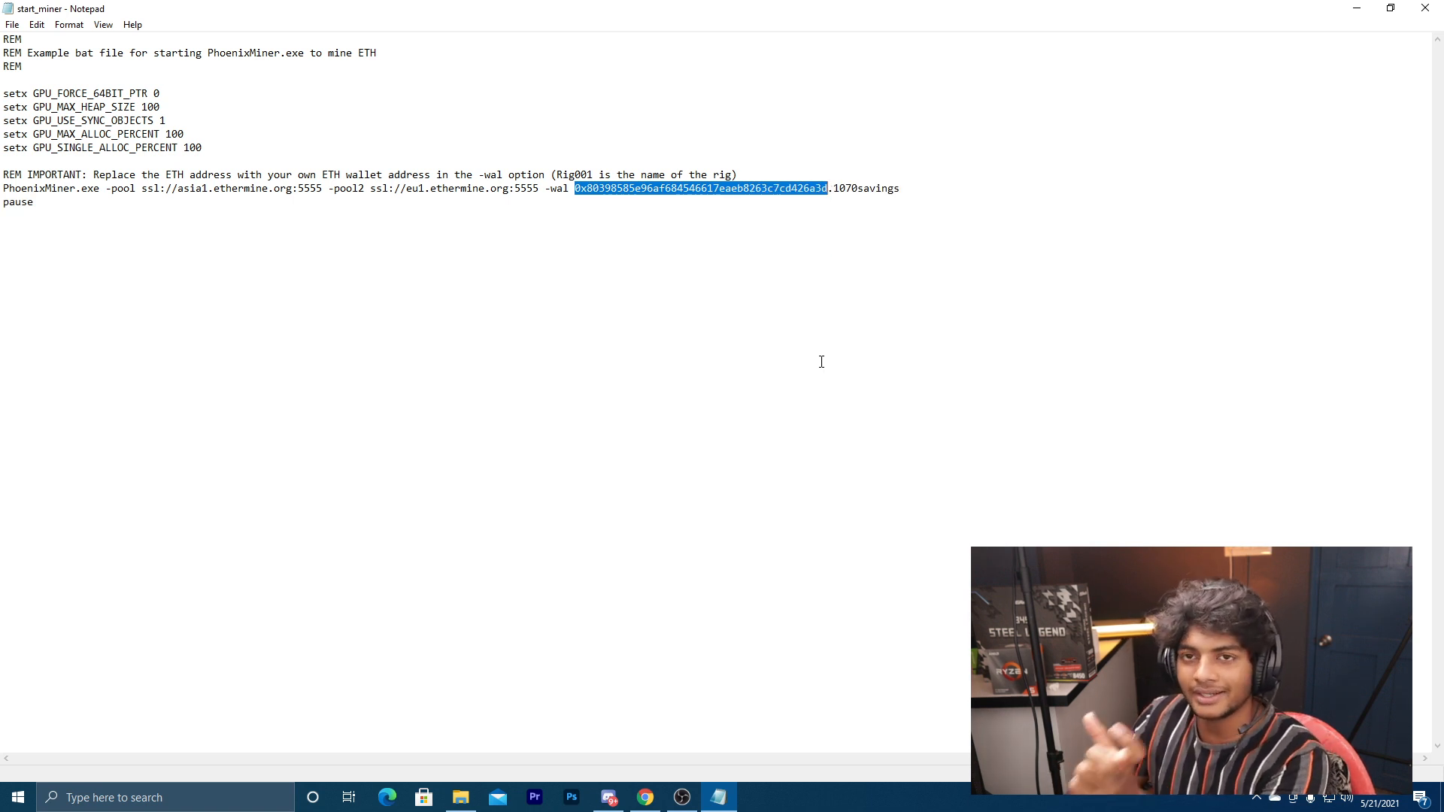
pyautogui.click(784, 220)
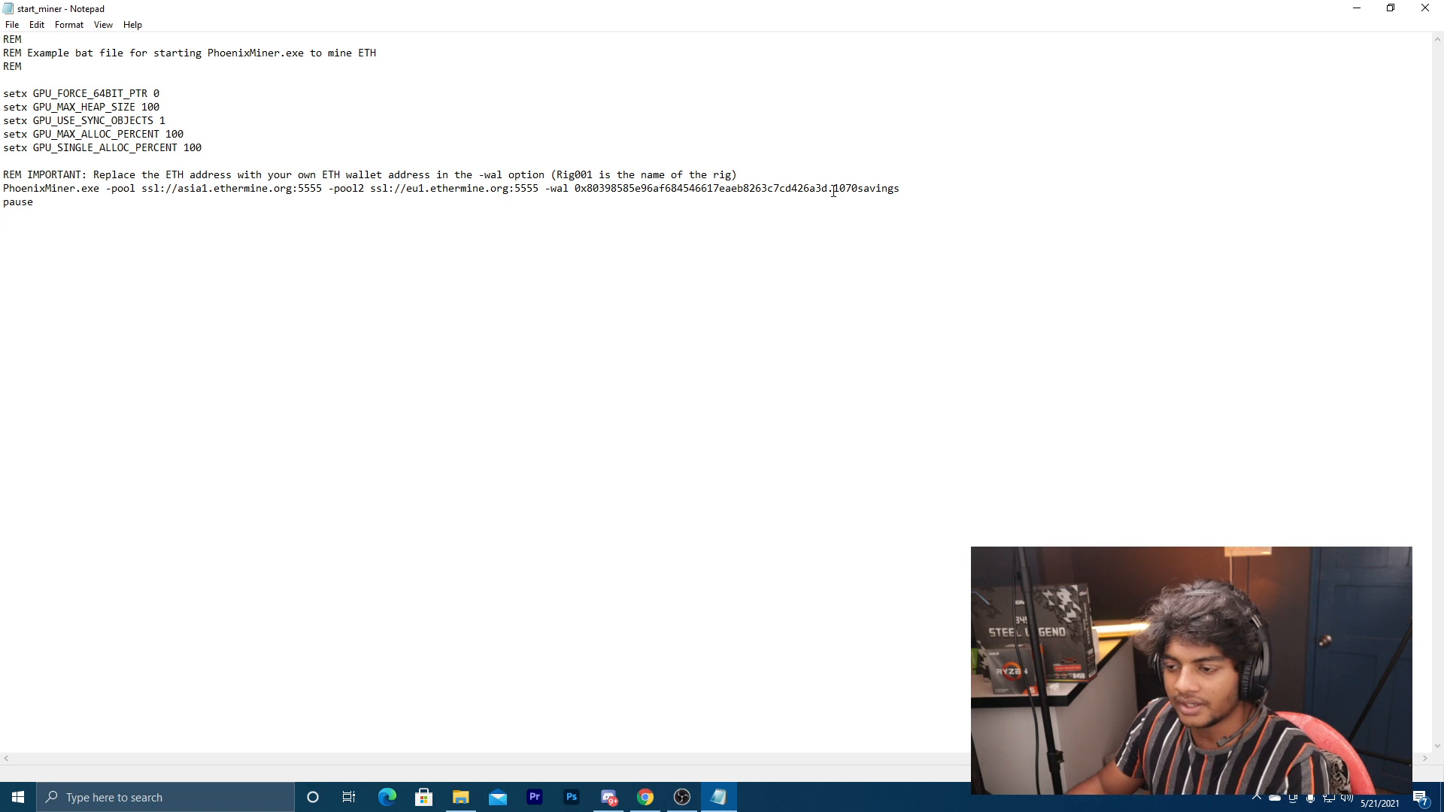
# - Examine the rig name that follows the wallet address at the end of the PhoenixMiner.exe line
pyautogui.moveTo(835, 188); pyautogui.dragTo(932, 188)
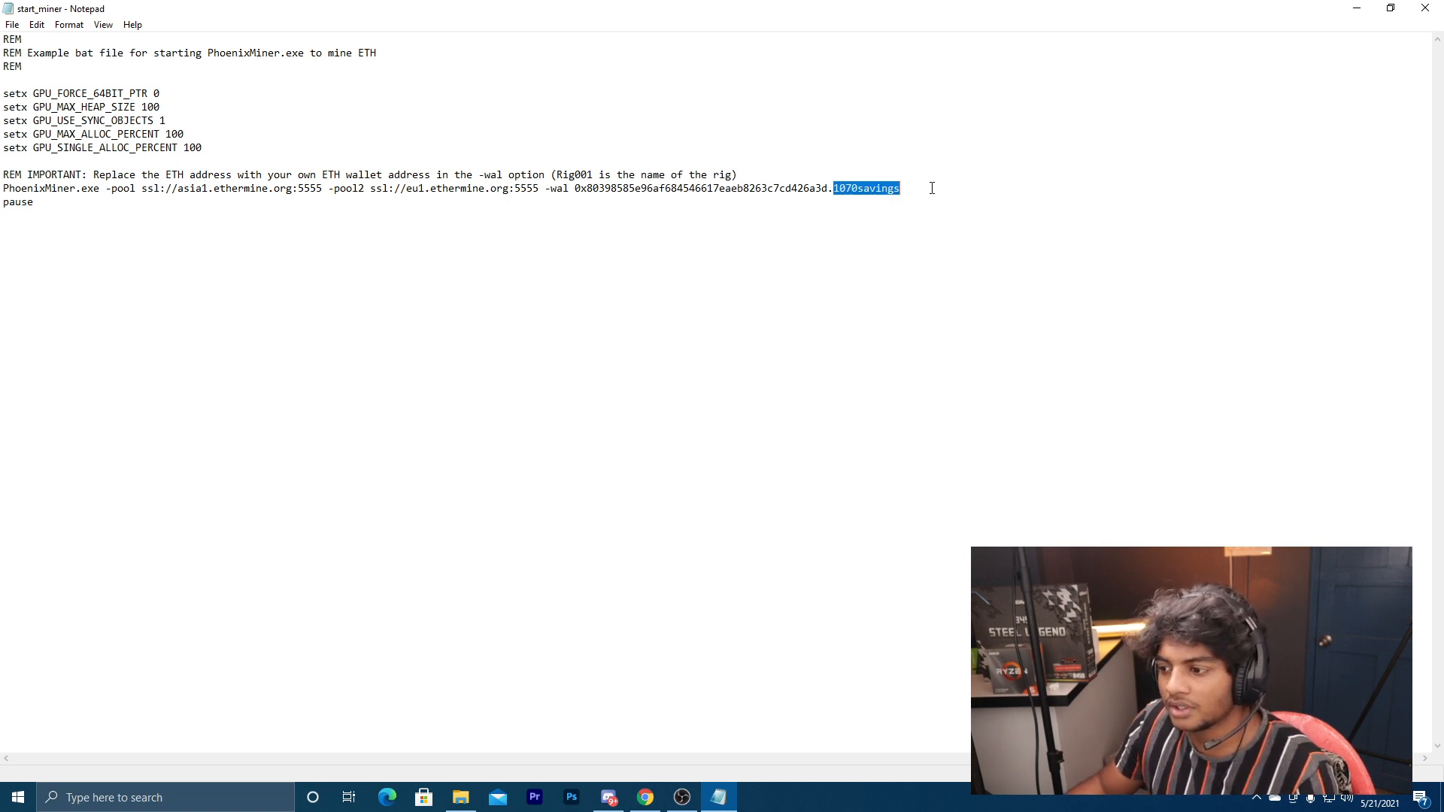
pyautogui.click(952, 185)
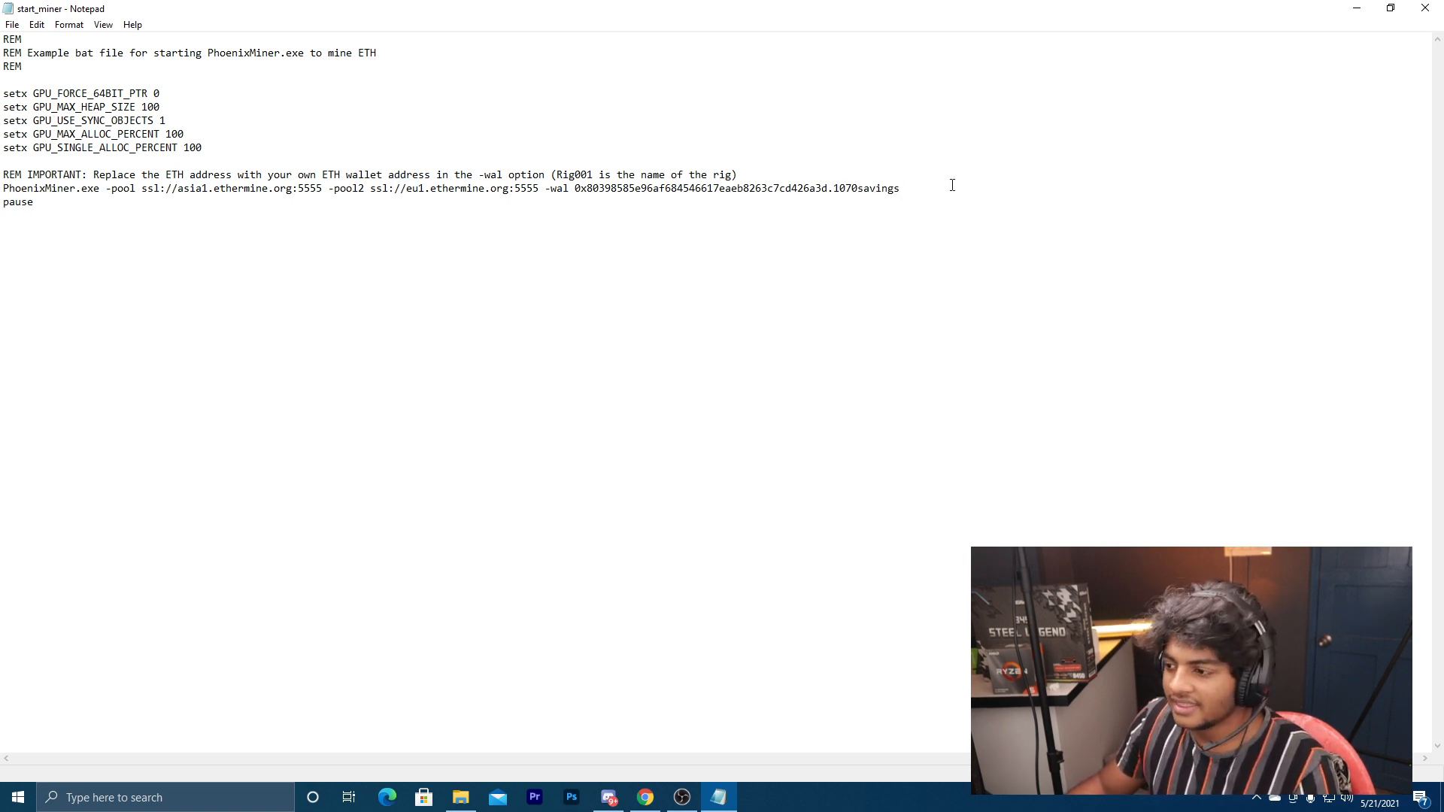
pyautogui.moveTo(843, 188); pyautogui.dragTo(938, 185)
pyautogui.click(938, 185)
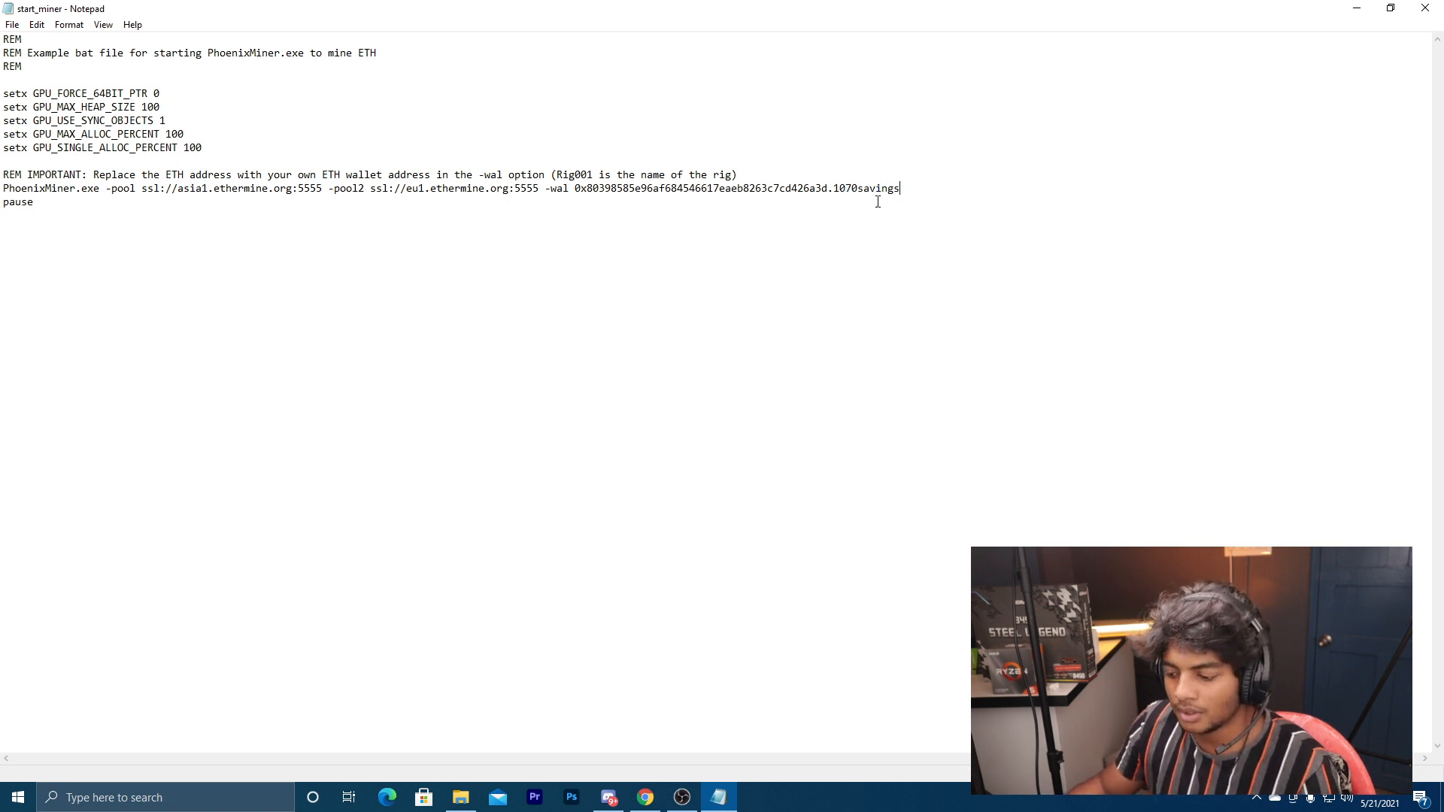
# - Switch to Chrome, load ethermine.org in a fresh tab replacing the old Ethermine one, and open its mining start page
pyautogui.click(647, 802)
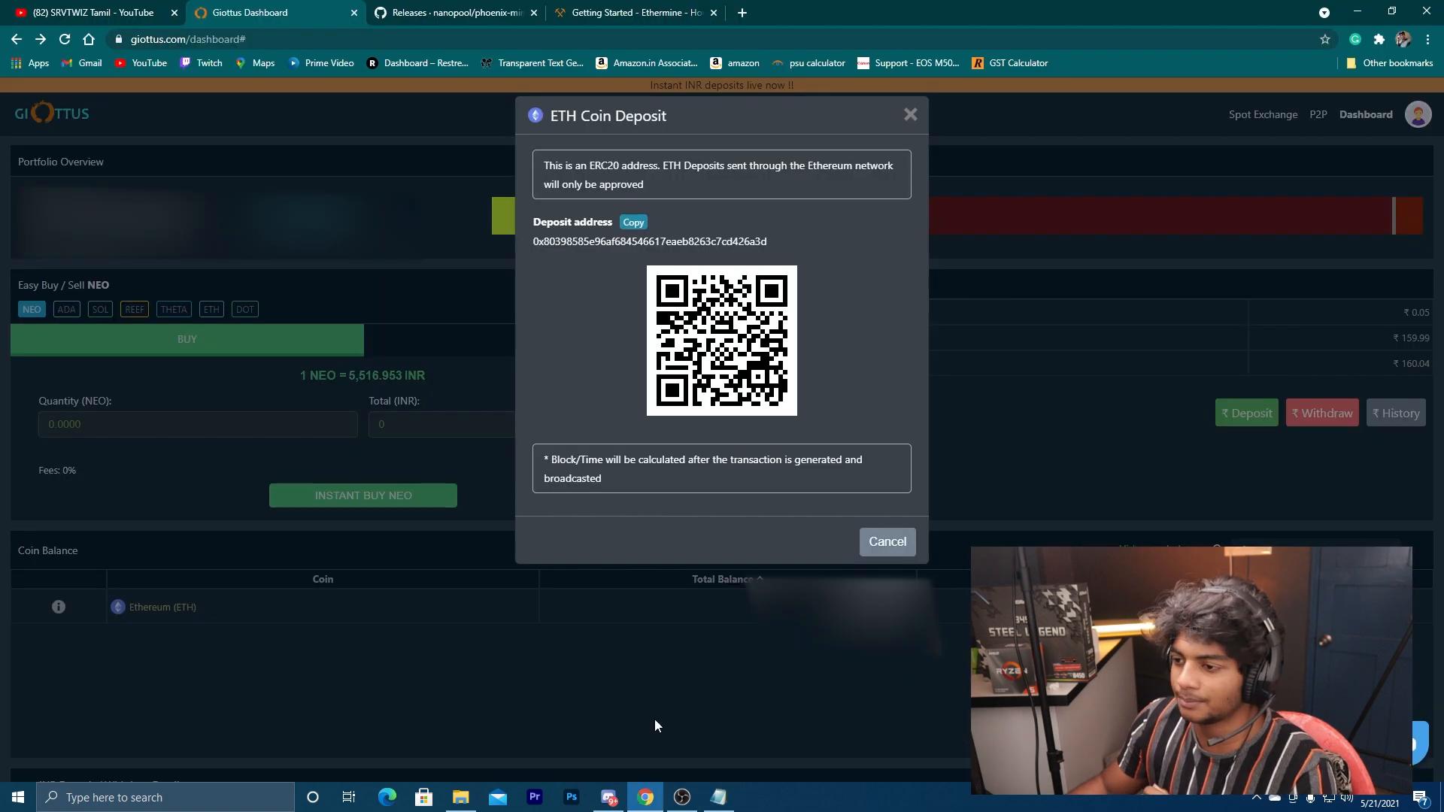
pyautogui.click(742, 13)
pyautogui.click(714, 13)
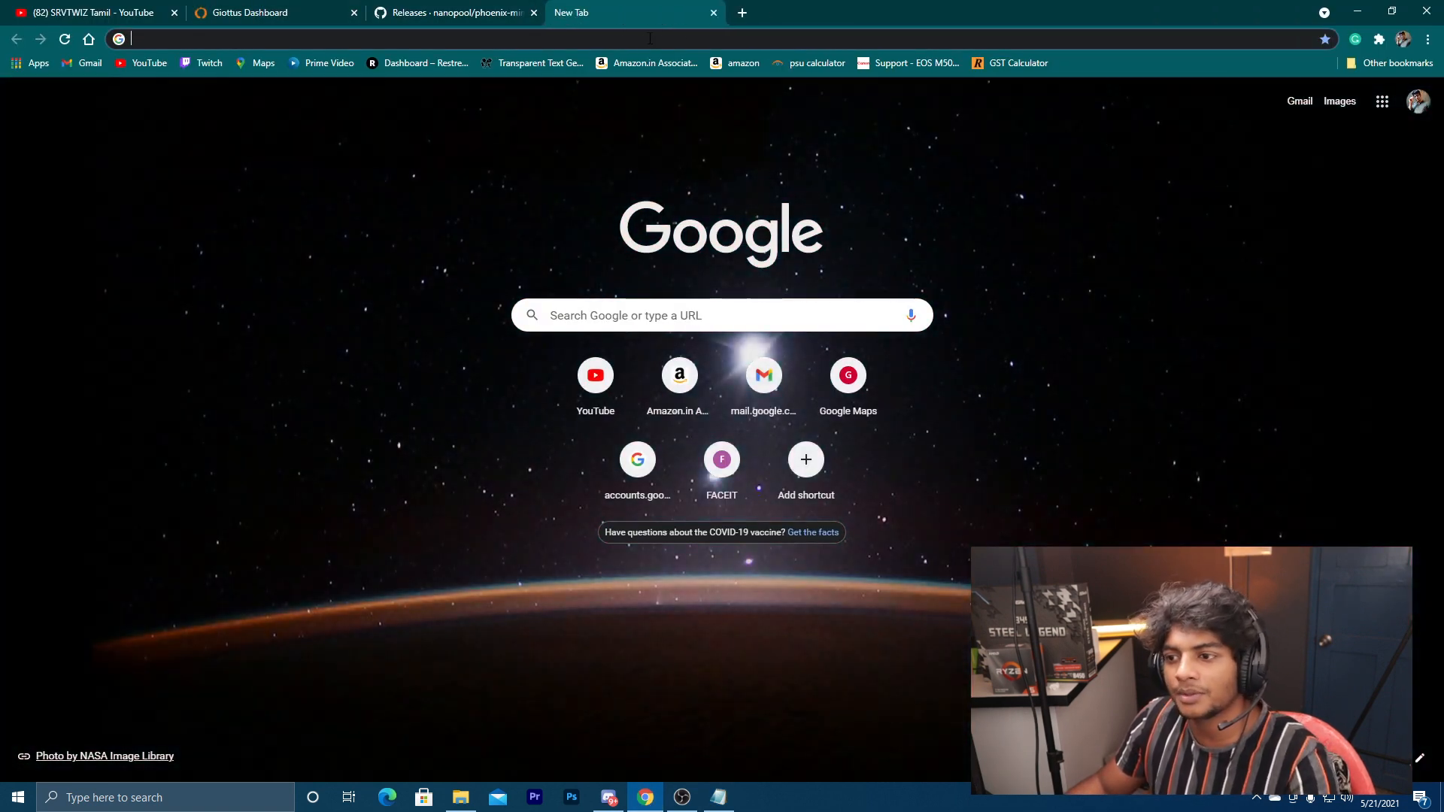
pyautogui.click(650, 38)
pyautogui.write('ethermine.org')
pyautogui.click(575, 71)
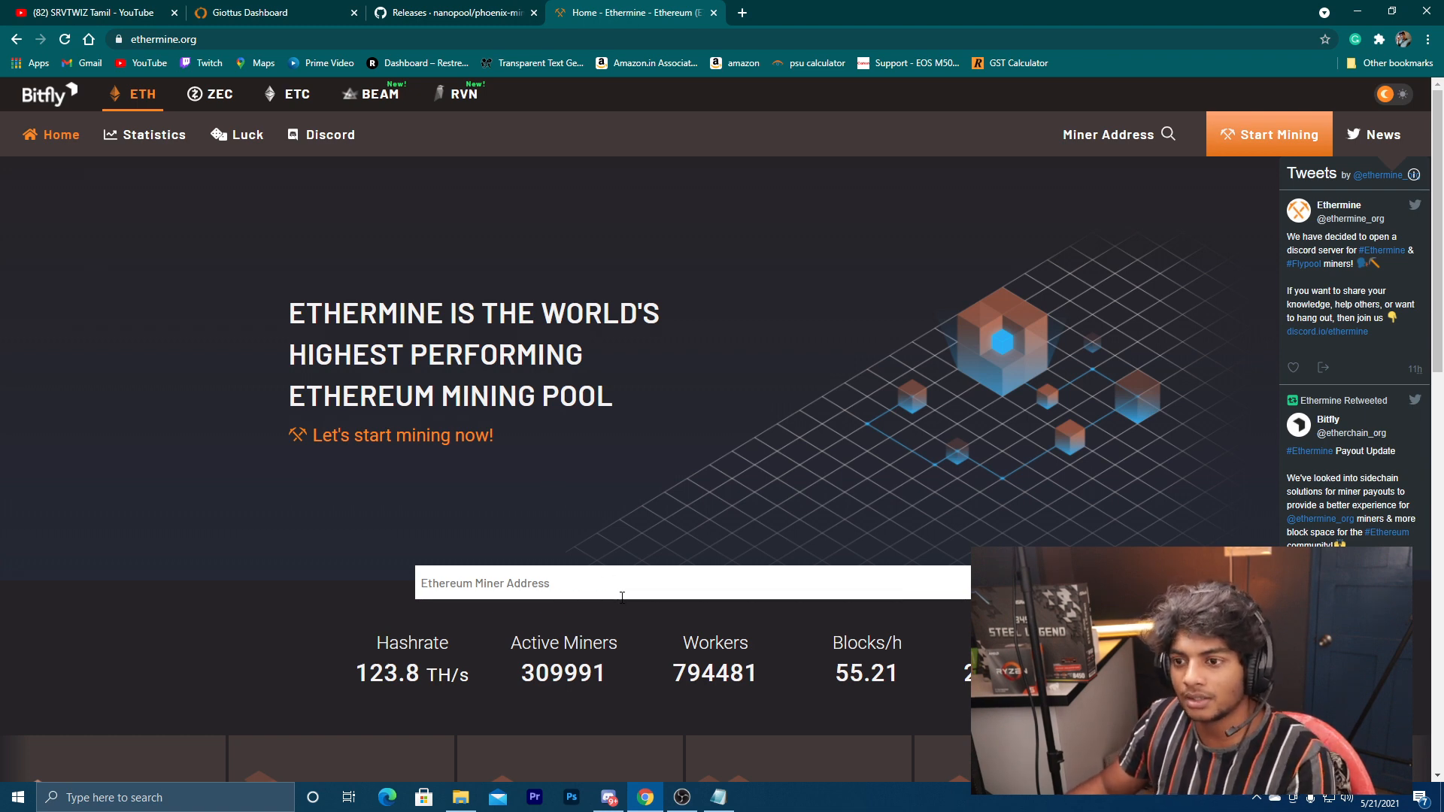
pyautogui.click(370, 444)
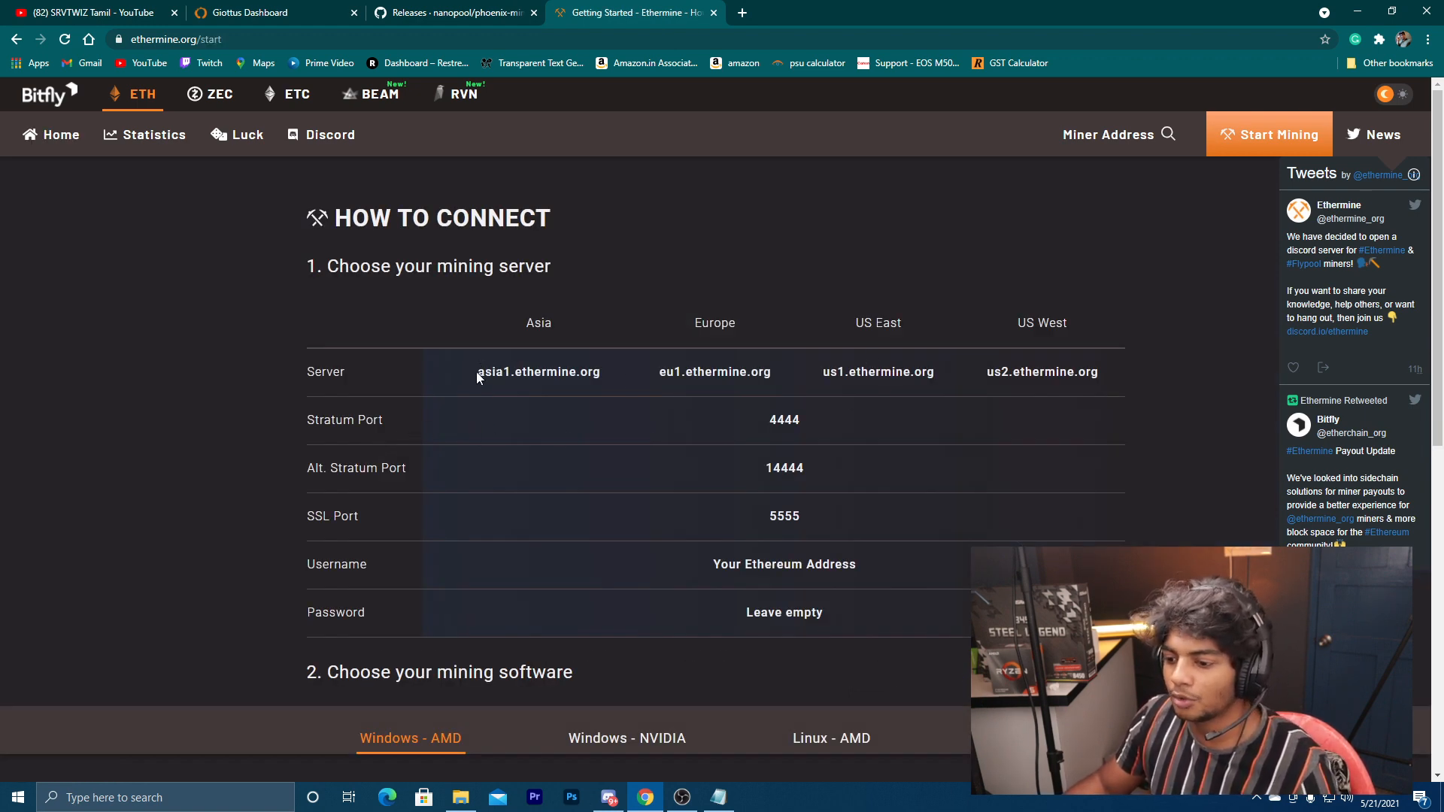
# - Compare Ethermine's Asia server address with the -pool entry and its port in the start_miner Notepad file
pyautogui.moveTo(477, 374); pyautogui.dragTo(633, 378)
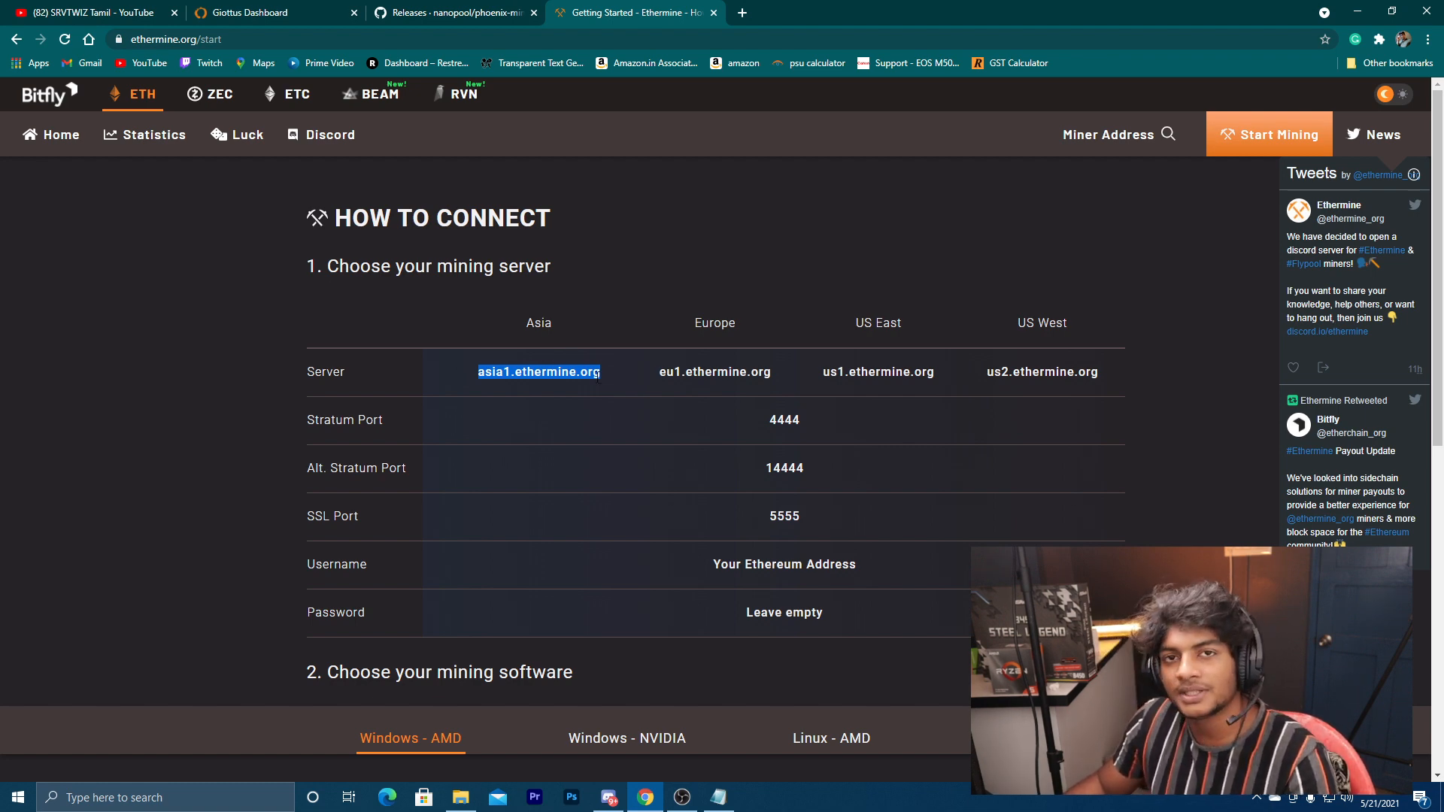
pyautogui.click(718, 797)
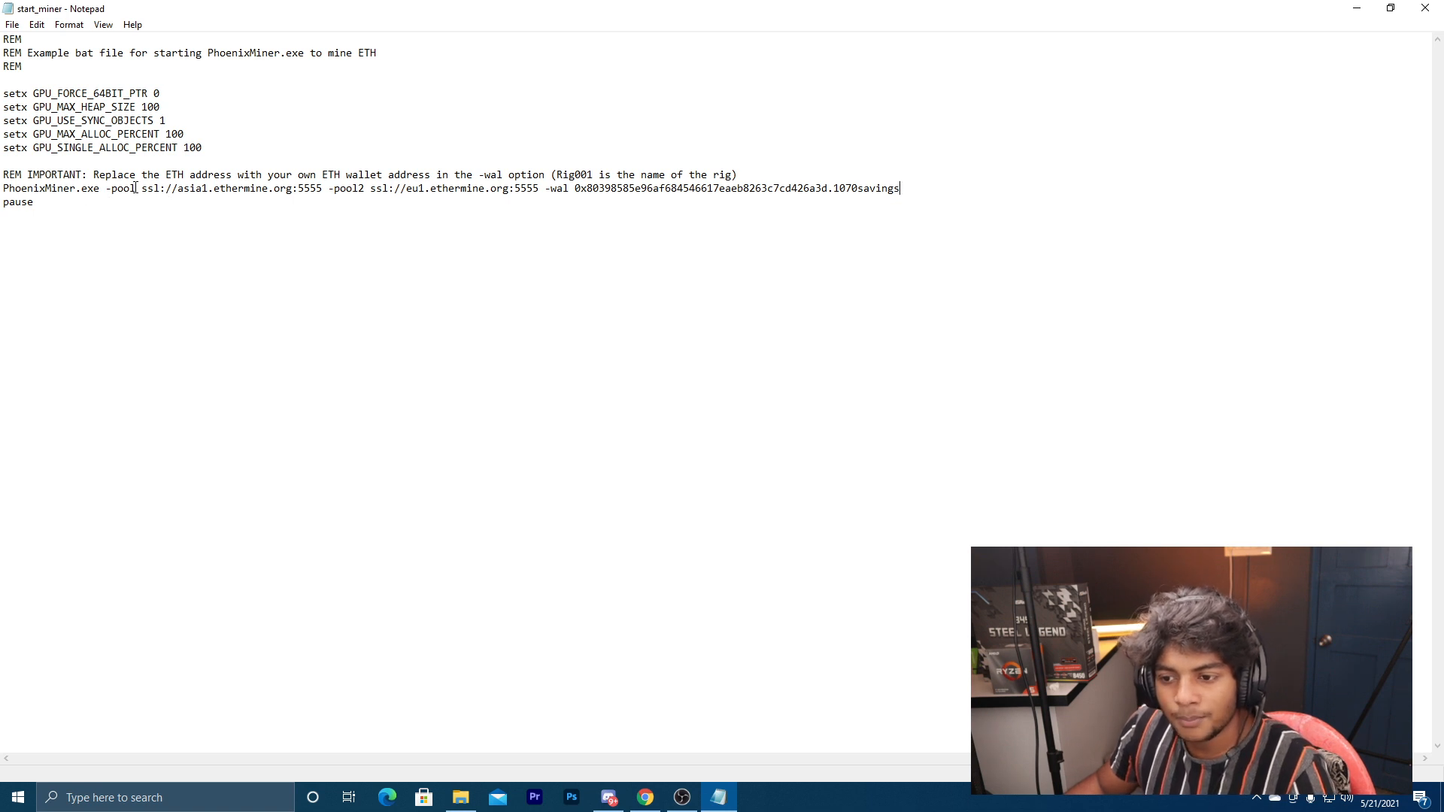
pyautogui.moveTo(177, 188); pyautogui.dragTo(322, 191)
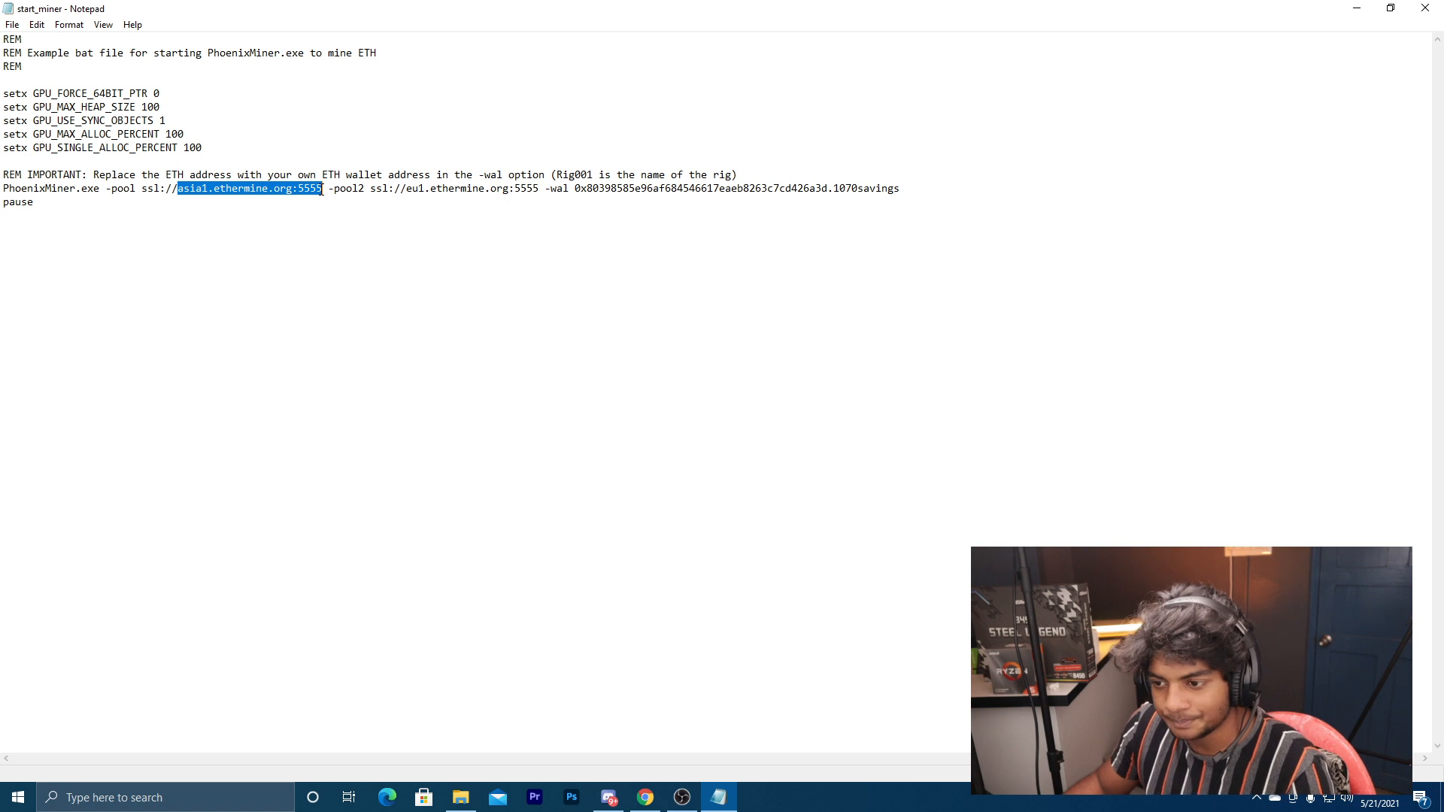
pyautogui.click(321, 191)
pyautogui.moveTo(179, 189); pyautogui.dragTo(323, 191)
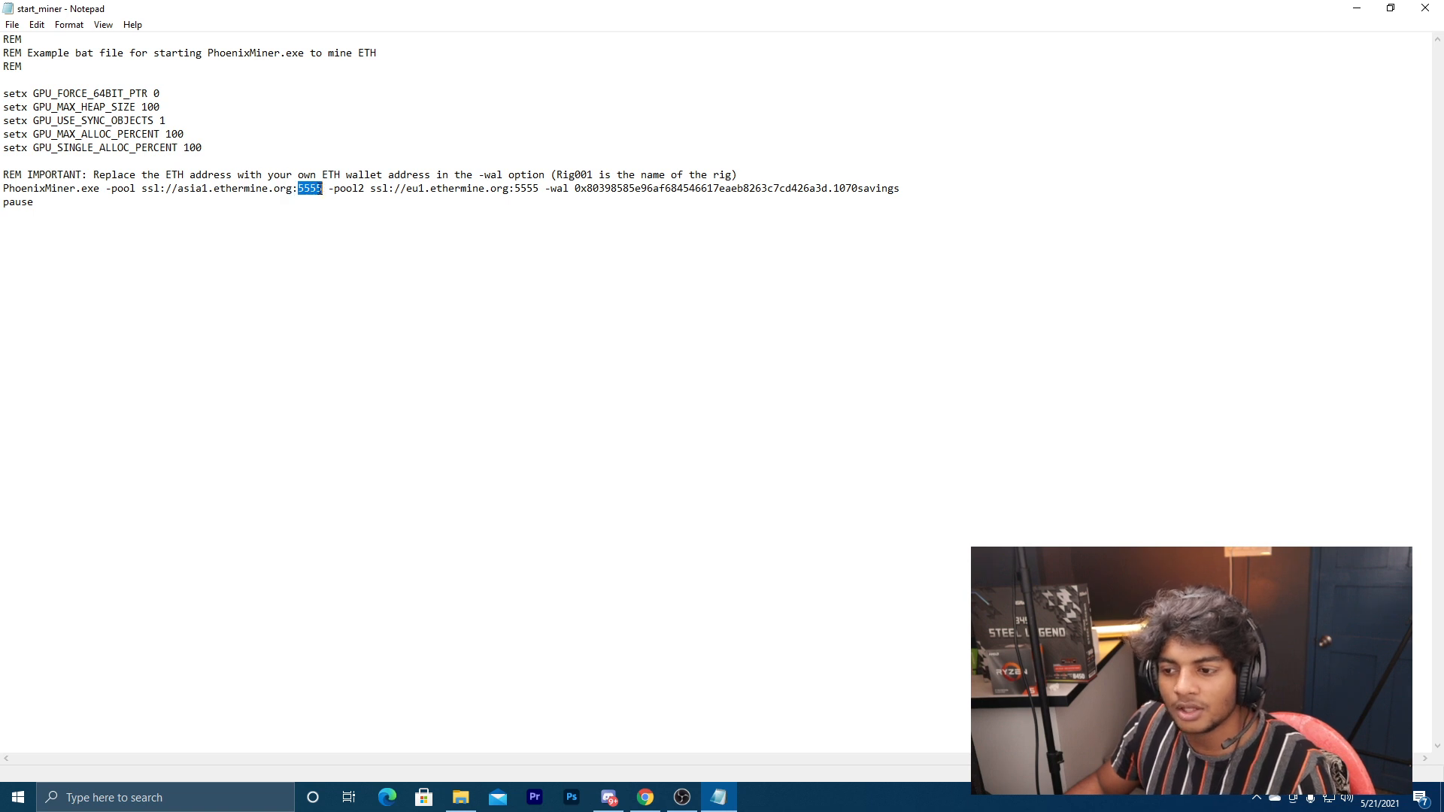
pyautogui.click(336, 256)
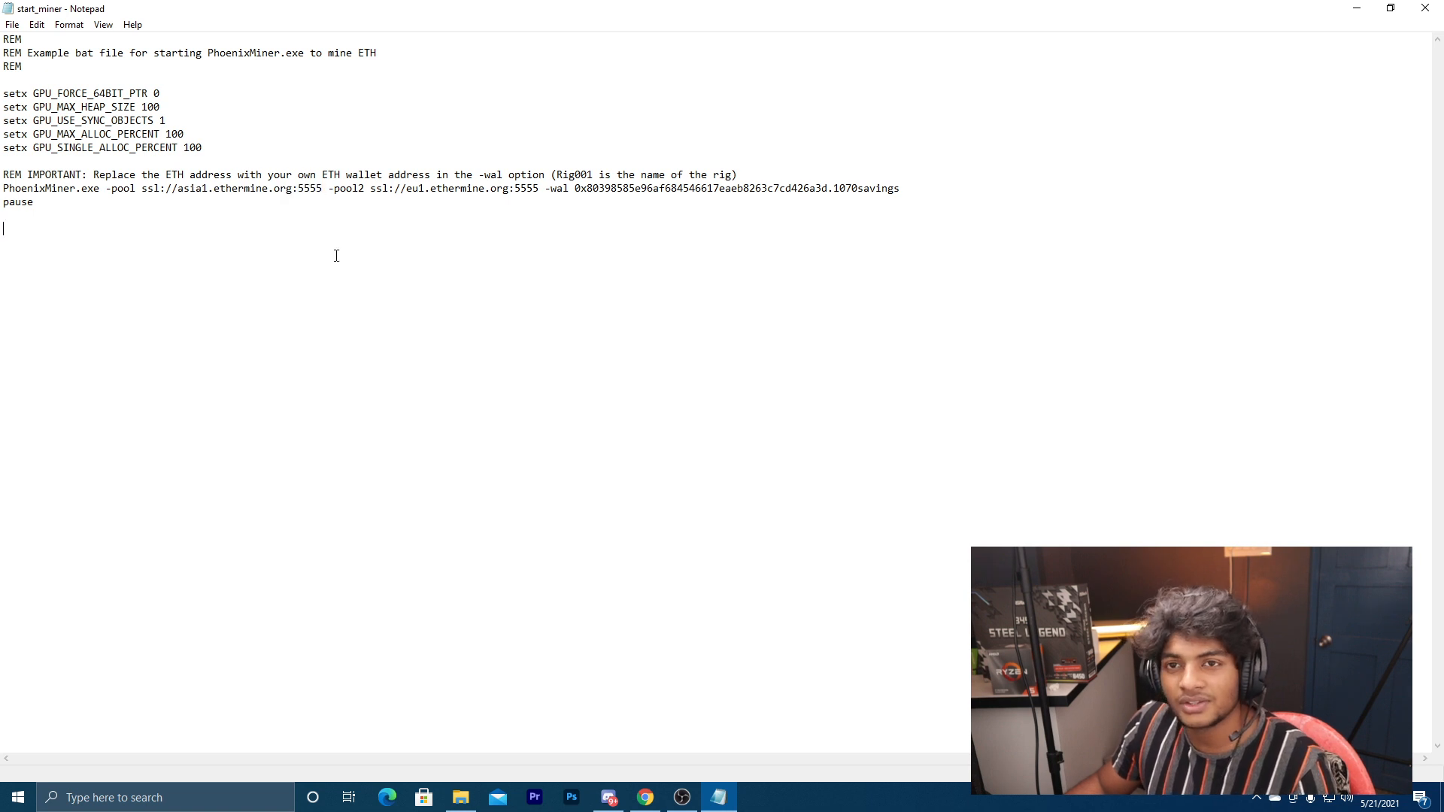
# - Compare Ethermine's Europe server address in Chrome with the -pool2 entry in the start_miner Notepad file
pyautogui.click(645, 797)
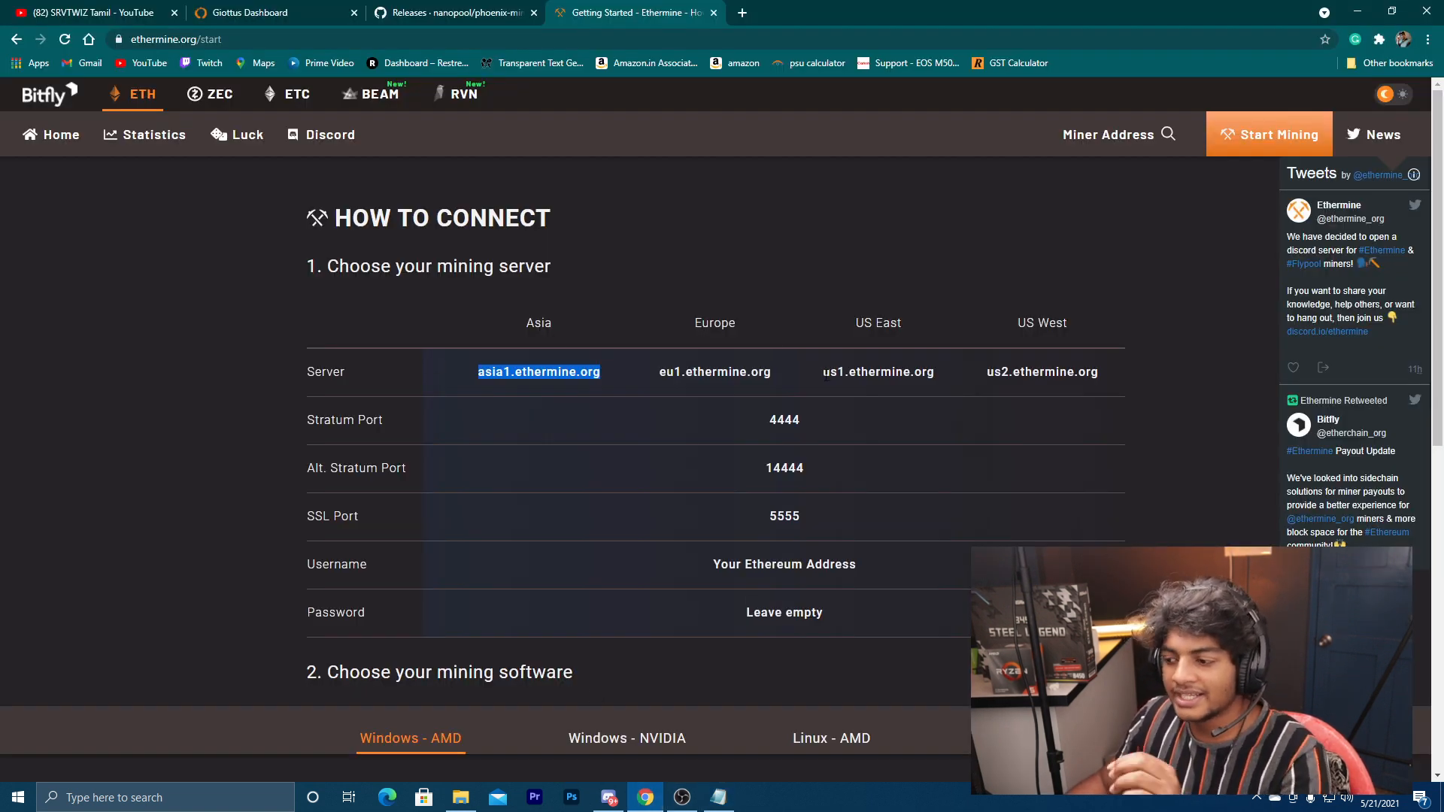
pyautogui.moveTo(660, 372); pyautogui.dragTo(771, 377)
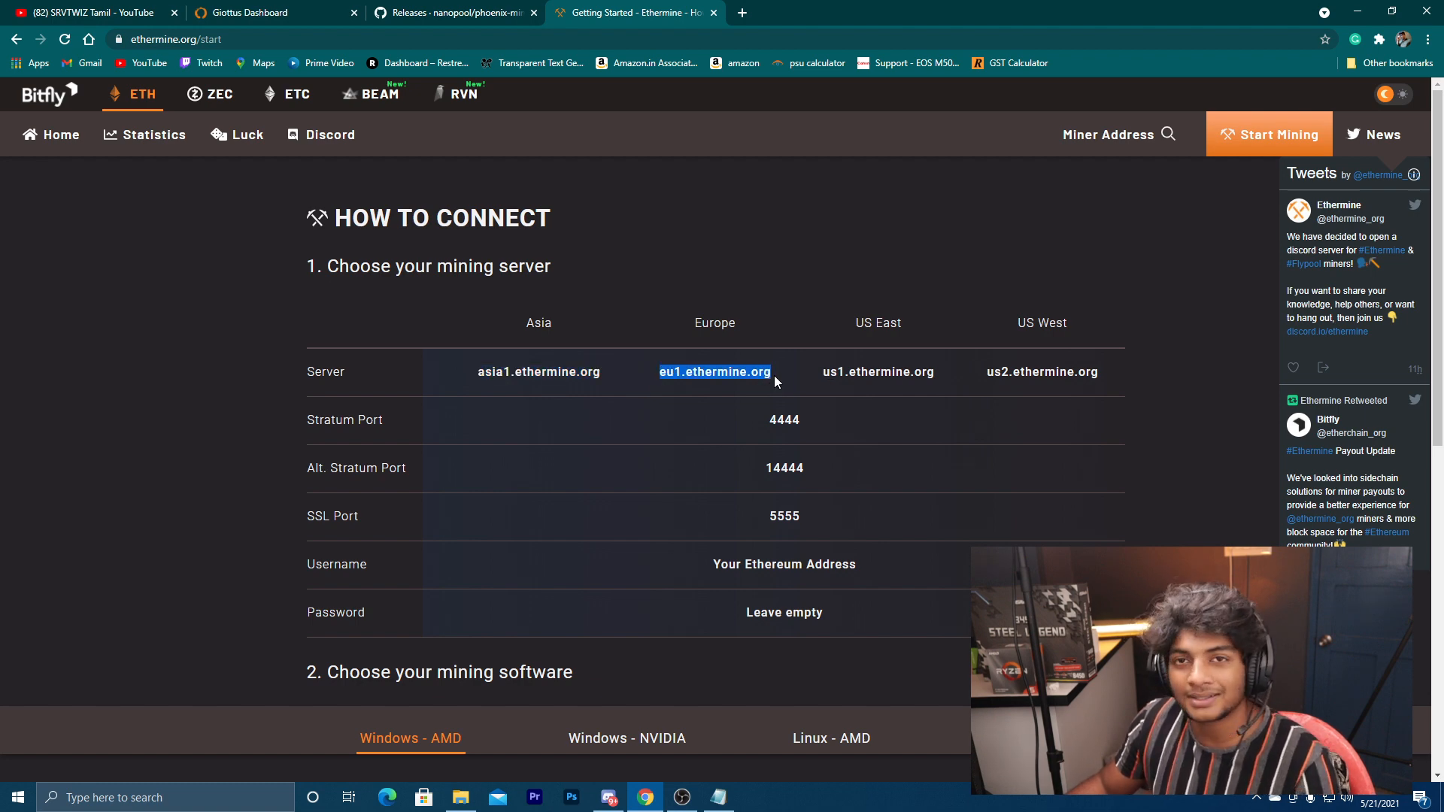
pyautogui.click(718, 797)
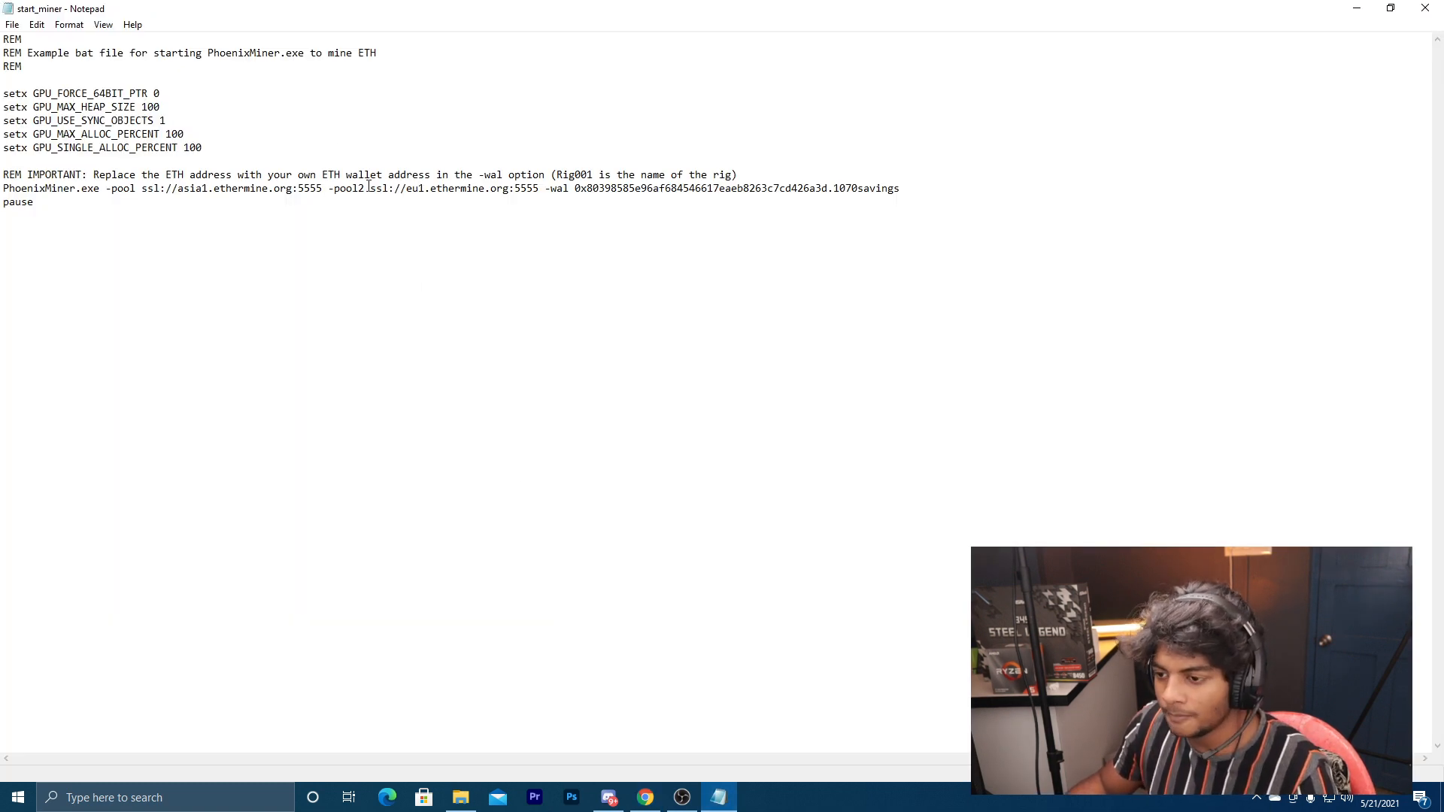
pyautogui.moveTo(410, 189); pyautogui.dragTo(509, 190)
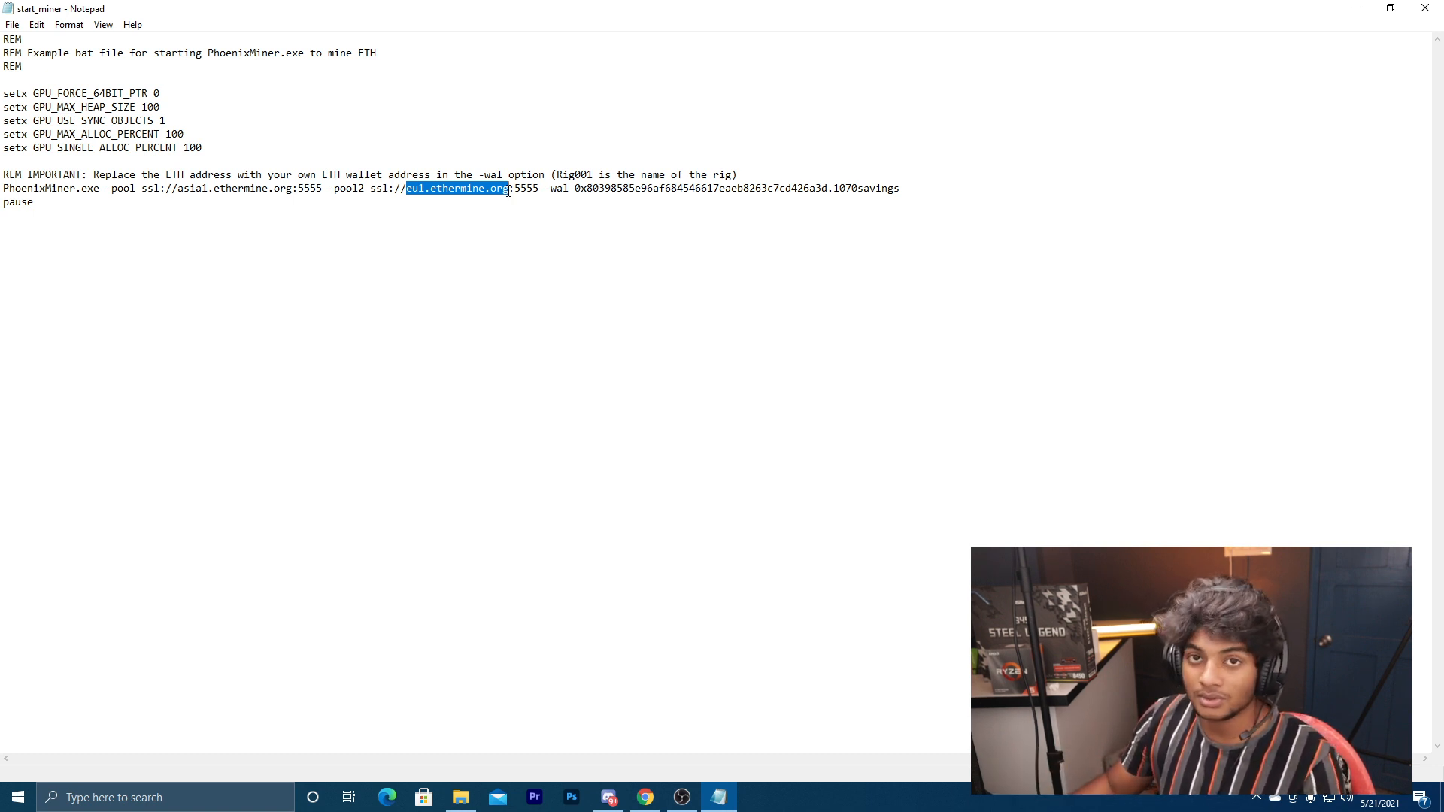
pyautogui.click(495, 215)
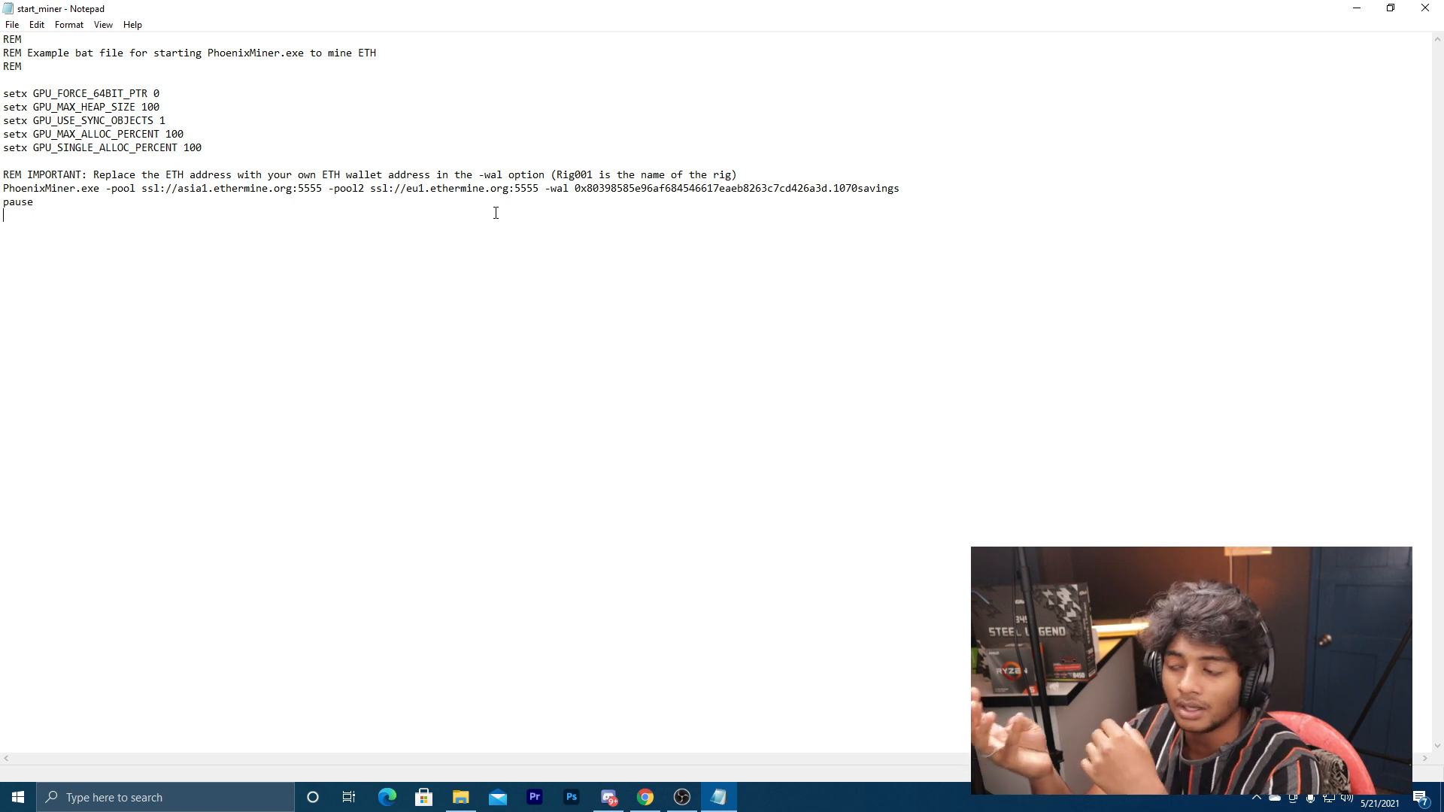
# - Close the start_miner Notepad file and run the start_miner batch file from the Ether folder in File Explorer
pyautogui.click(9, 25)
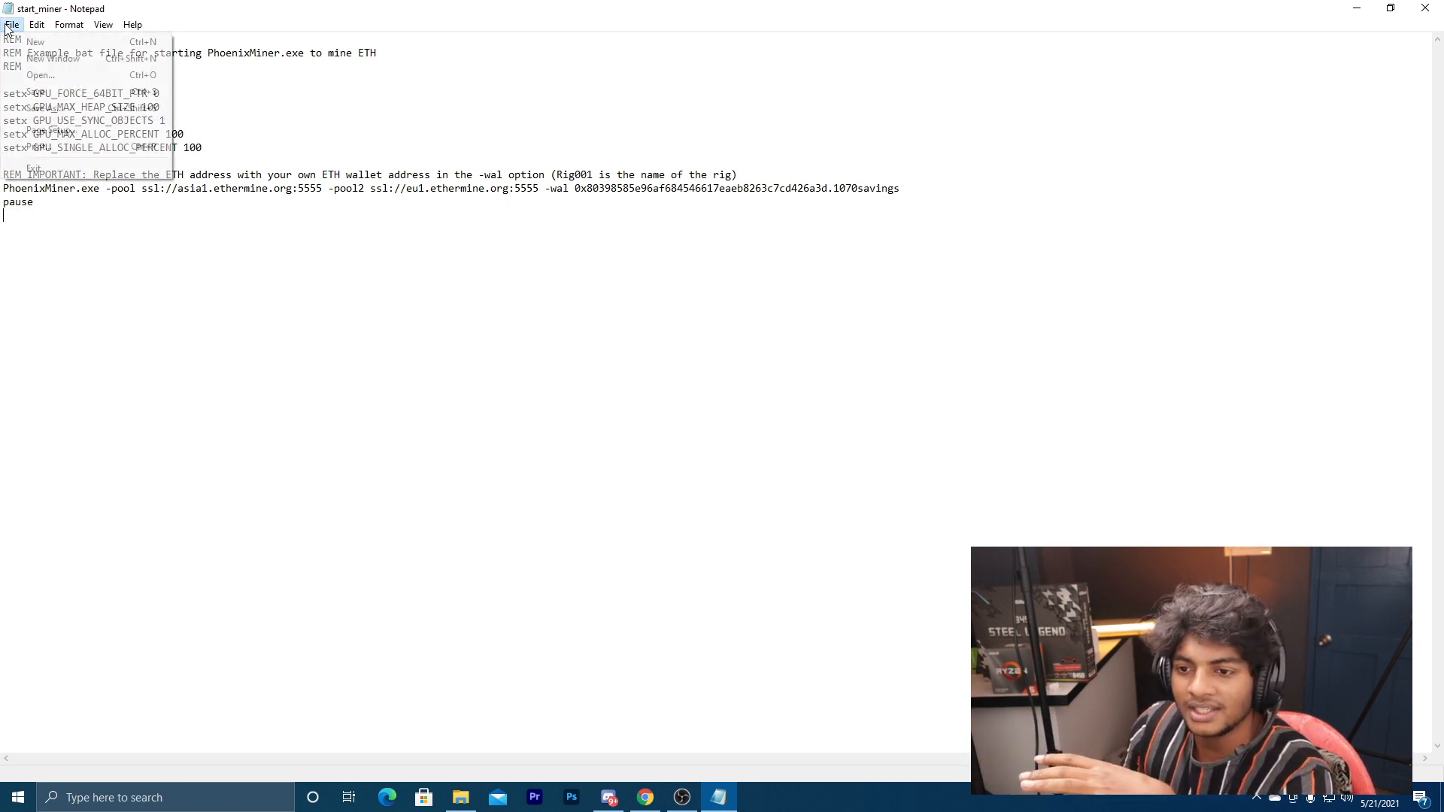
pyautogui.click(706, 148)
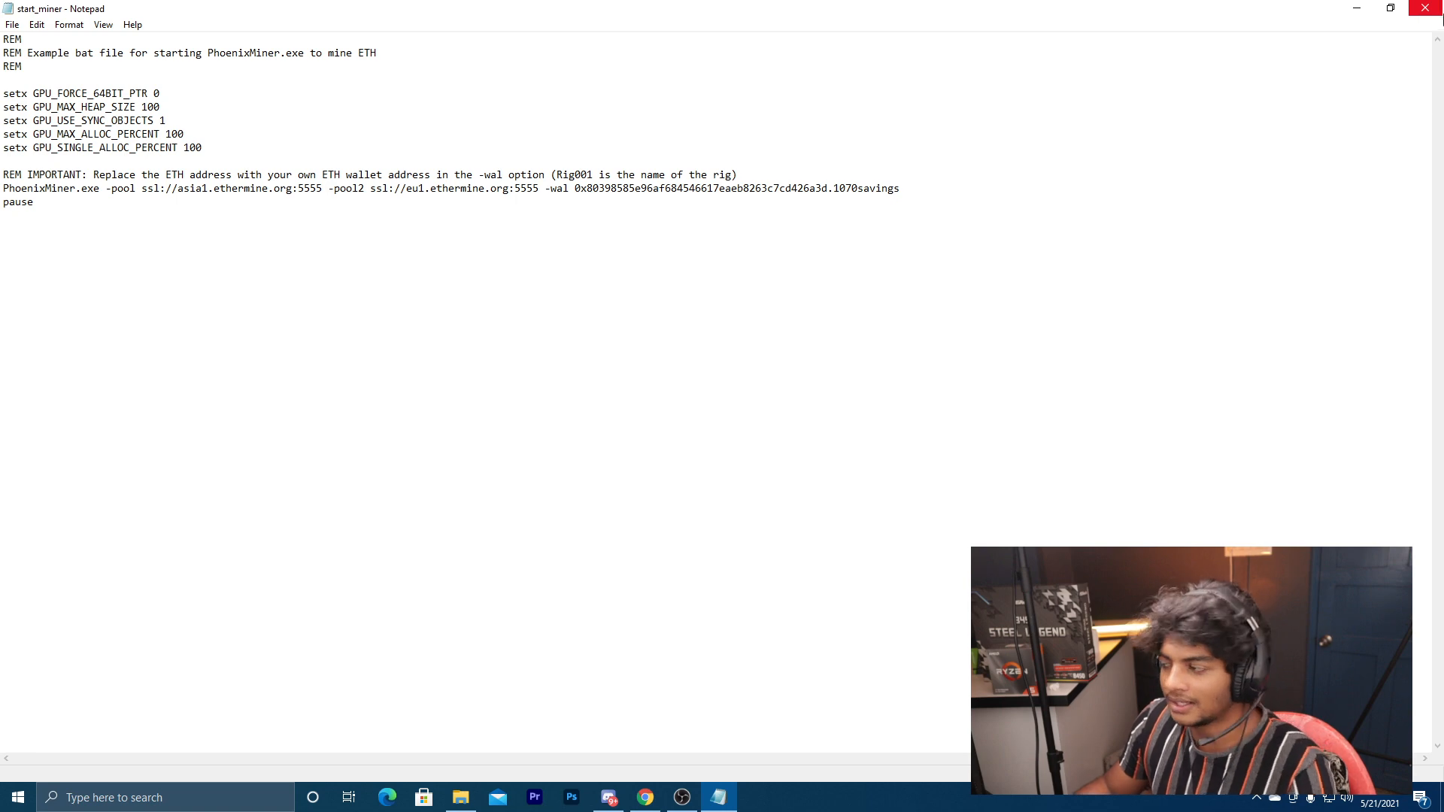
pyautogui.click(1439, 5)
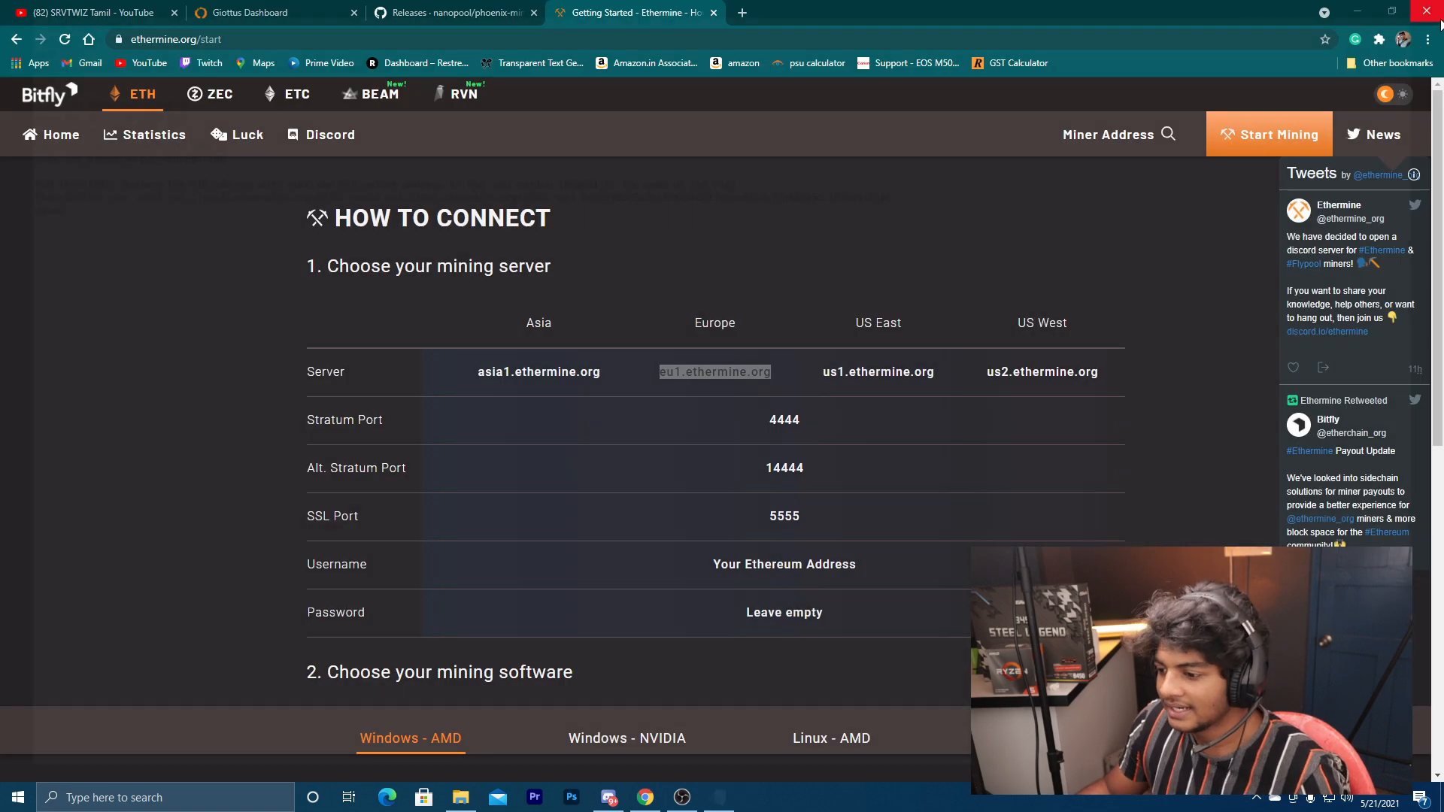
pyautogui.click(461, 799)
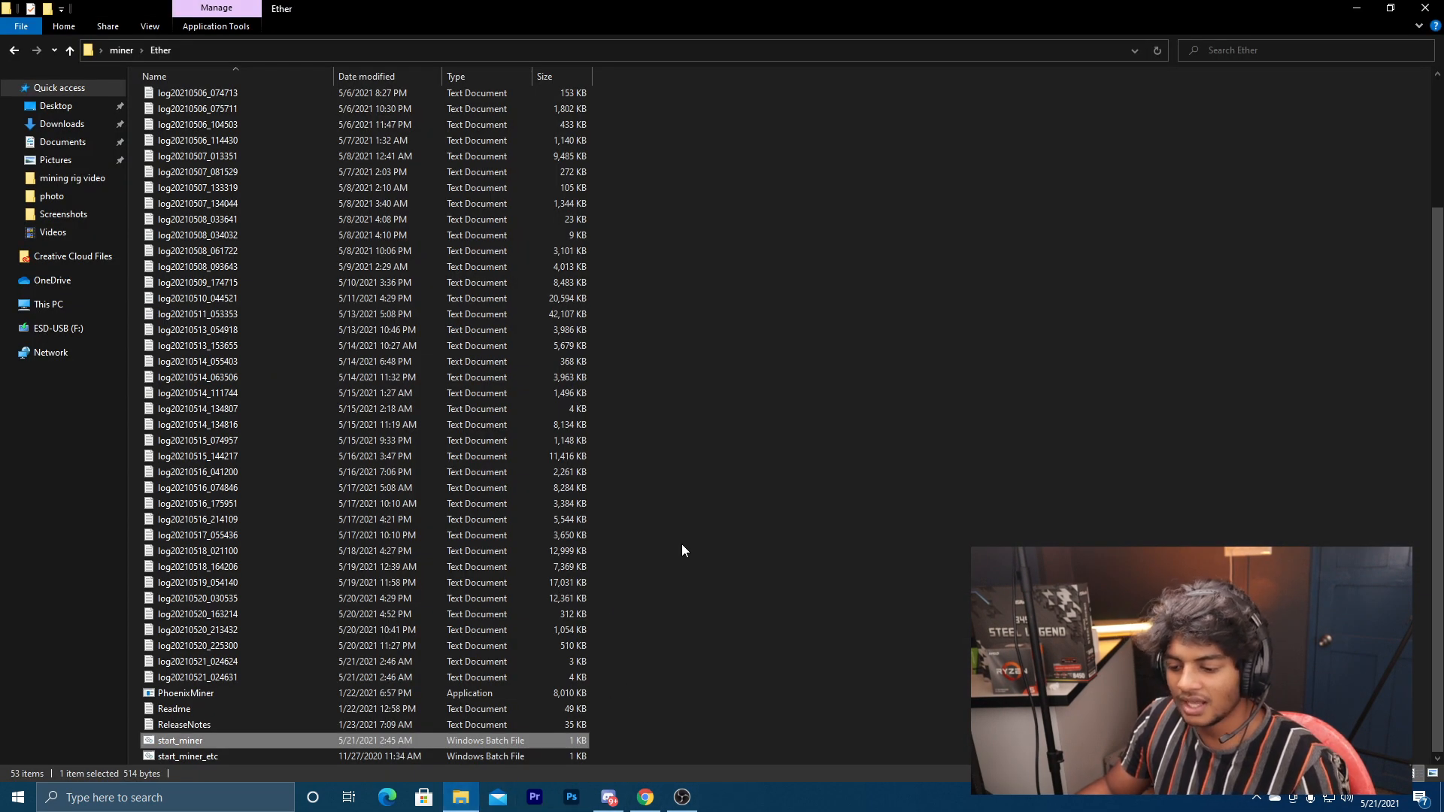
pyautogui.doubleClick(277, 744)
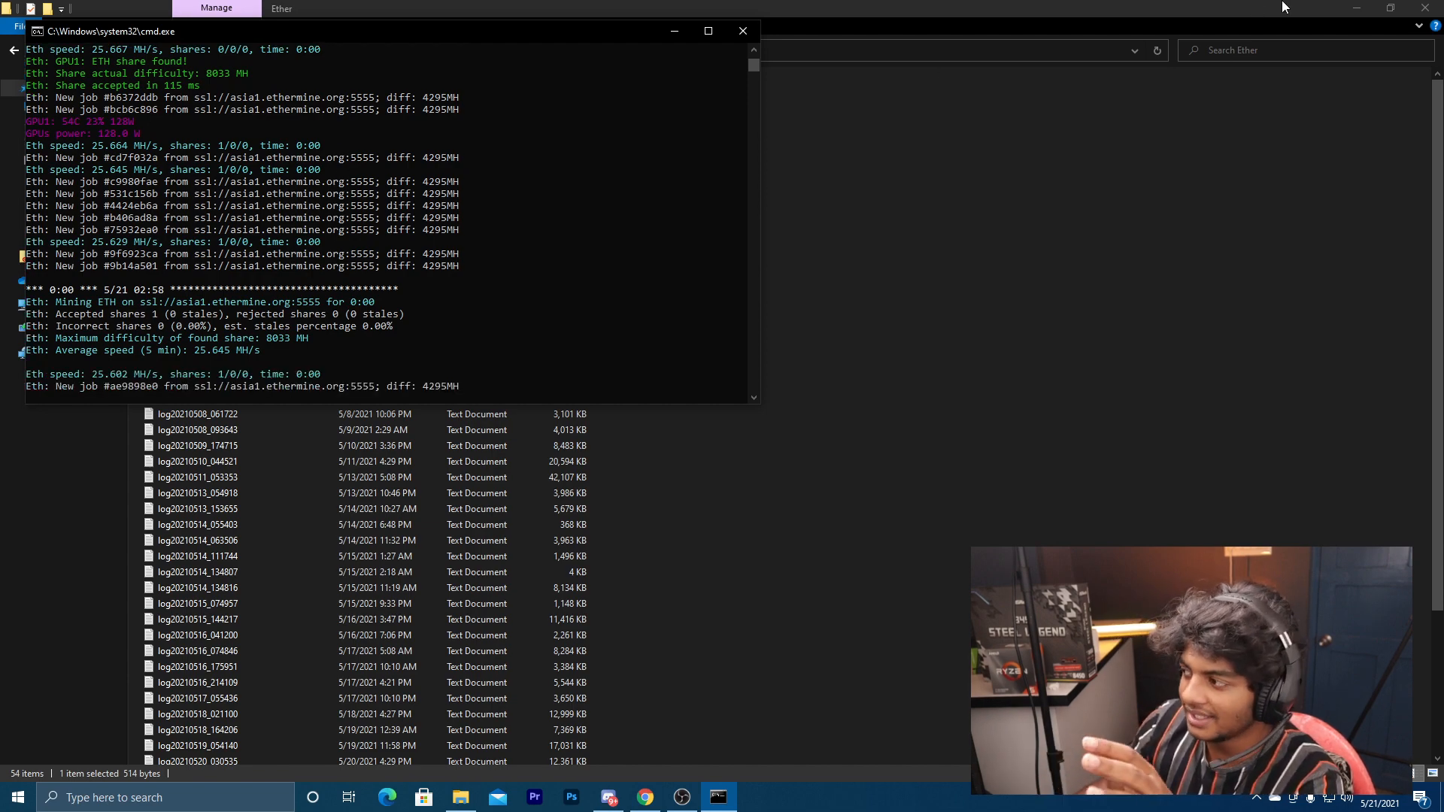
# - Search Google for "msi afterburner" in a new Chrome tab and open MSI's Afterburner download page
pyautogui.click(1356, 8)
pyautogui.moveTo(538, 39); pyautogui.dragTo(865, 169)
pyautogui.click(742, 13)
pyautogui.write('msi aftye')
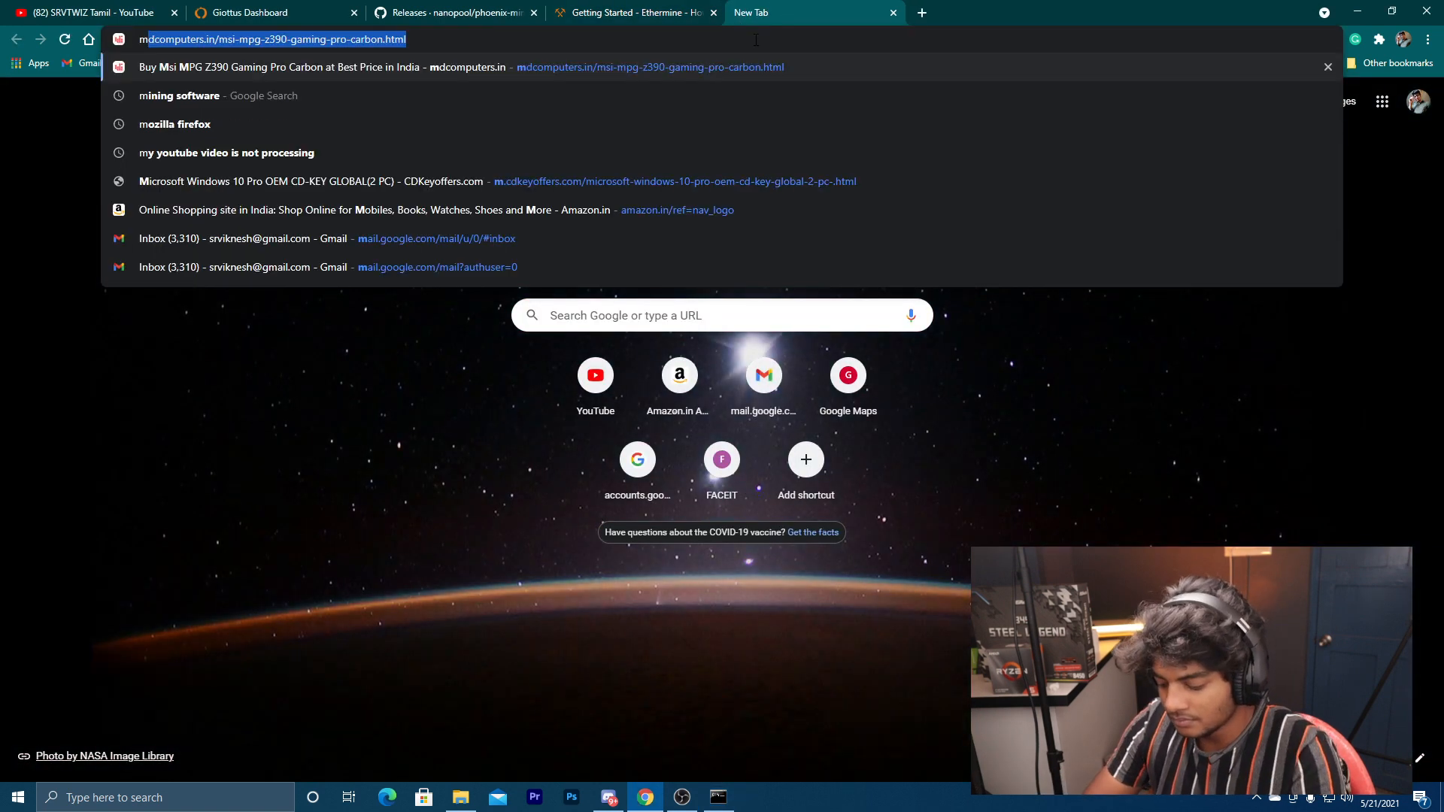
pyautogui.press('BackSpace')
pyautogui.press('BackSpace')
pyautogui.press('BackSpace')
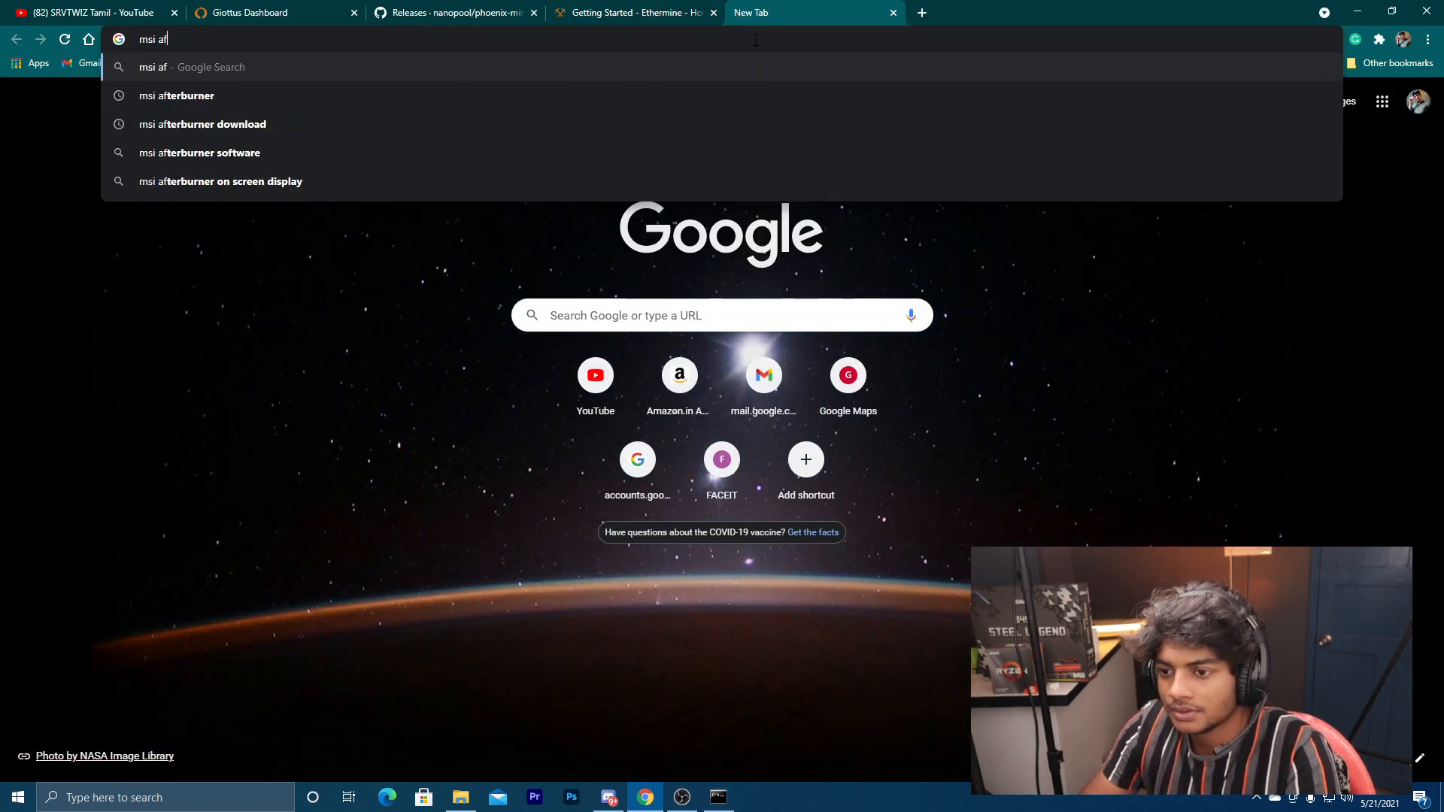
pyautogui.write('terburner')
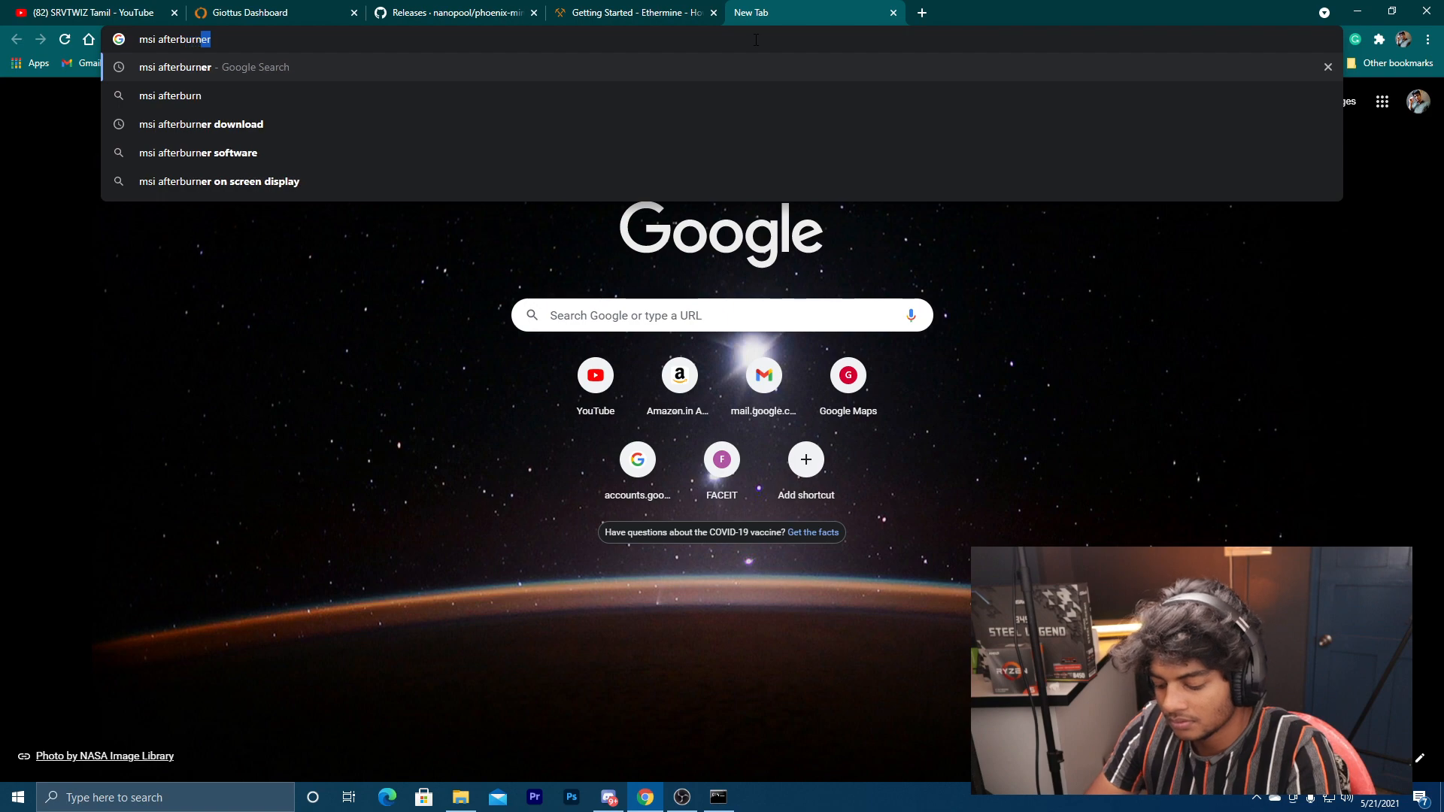
pyautogui.press('Return')
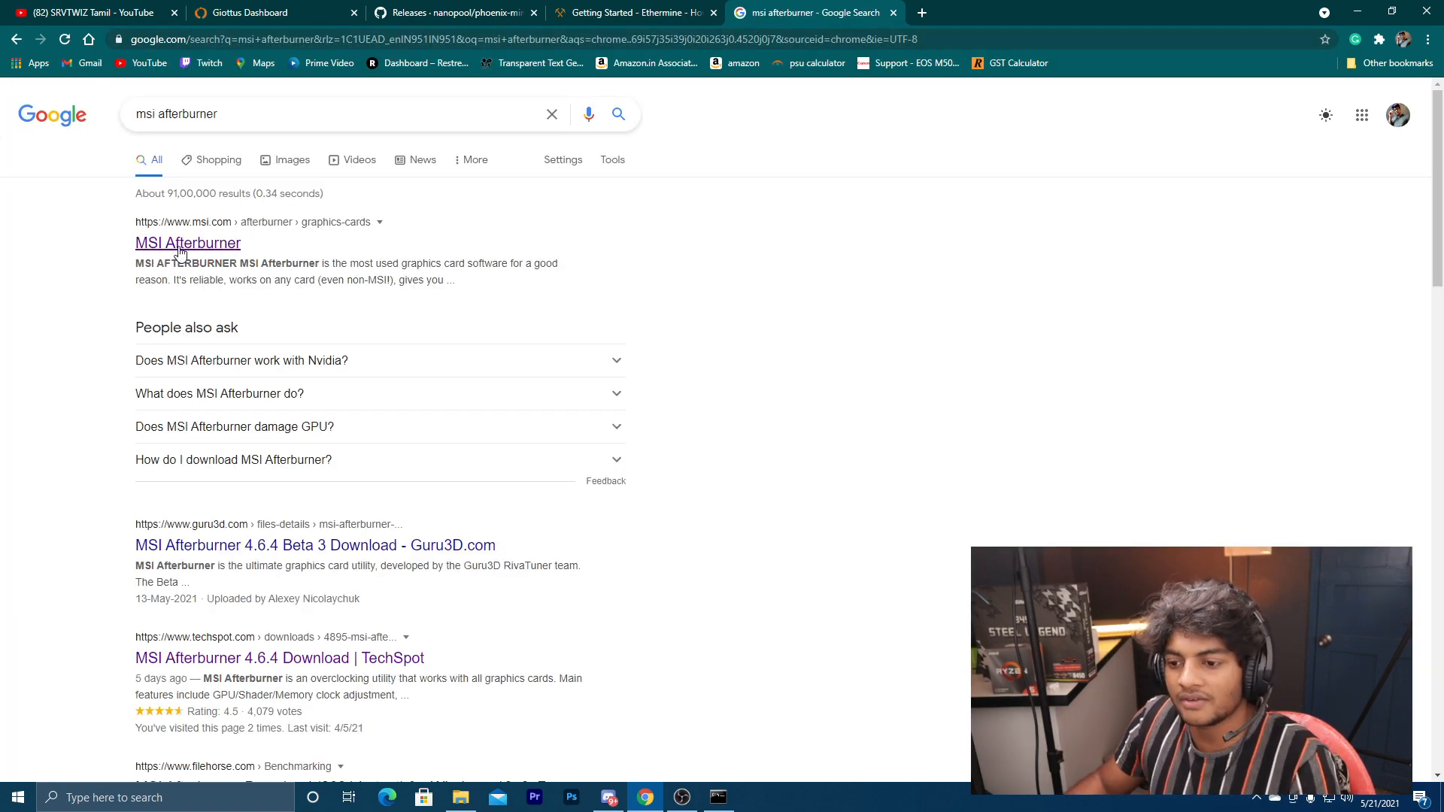
pyautogui.click(240, 254)
pyautogui.scroll(-4, 399, 366)
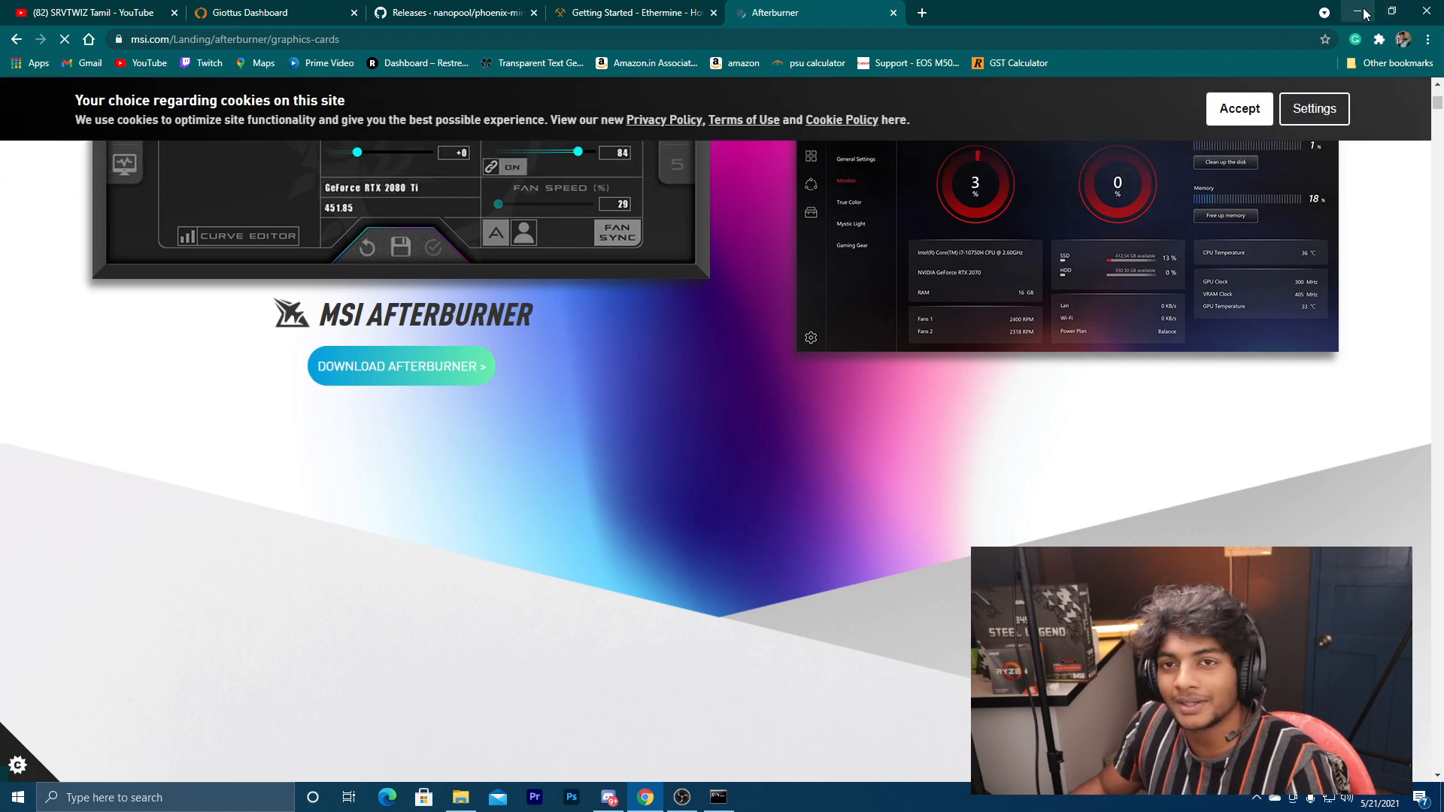
# - Minimize Chrome and launch MSI Afterburner from the desktop while the miner console keeps running
pyautogui.click(1364, 13)
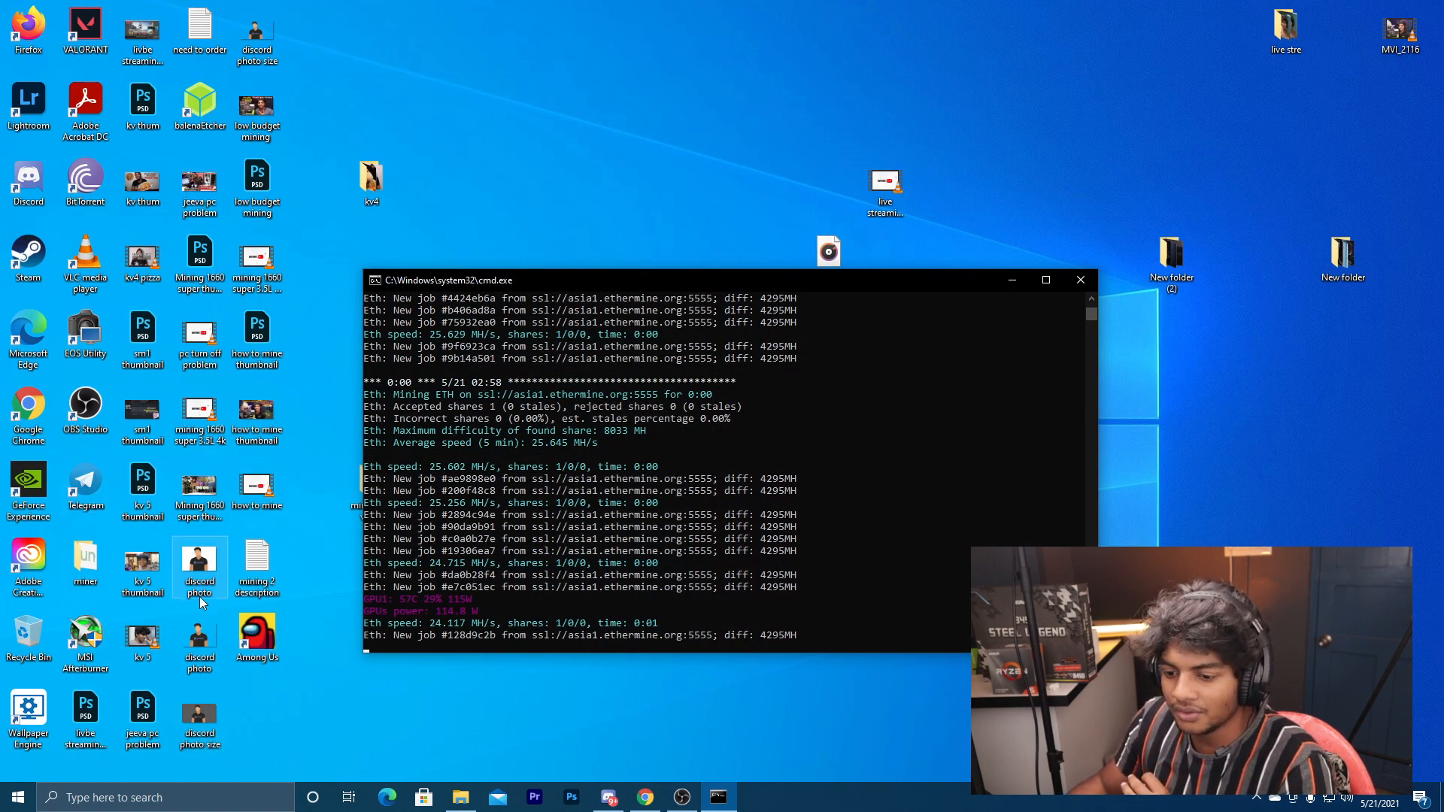
pyautogui.doubleClick(66, 644)
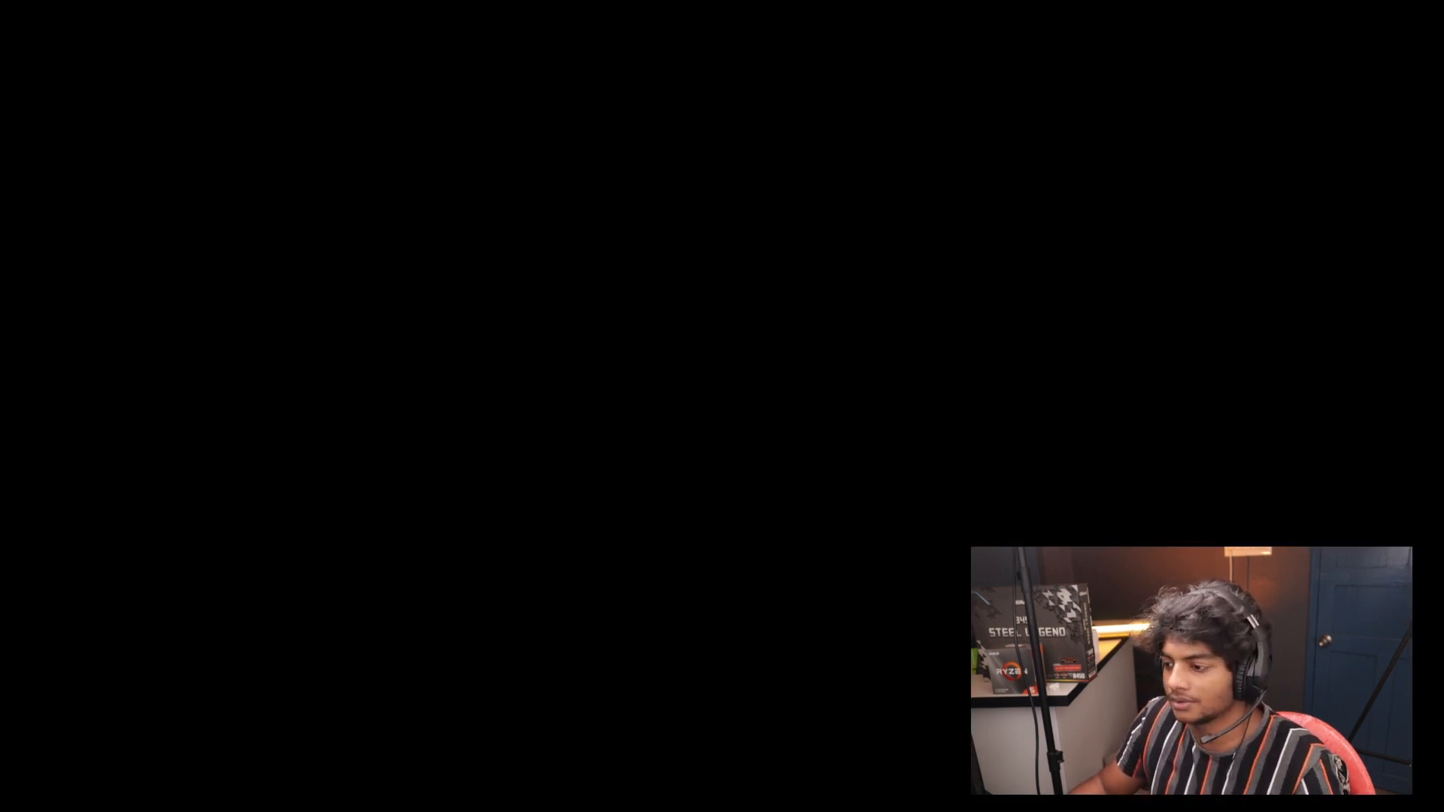
pyautogui.click(995, 359)
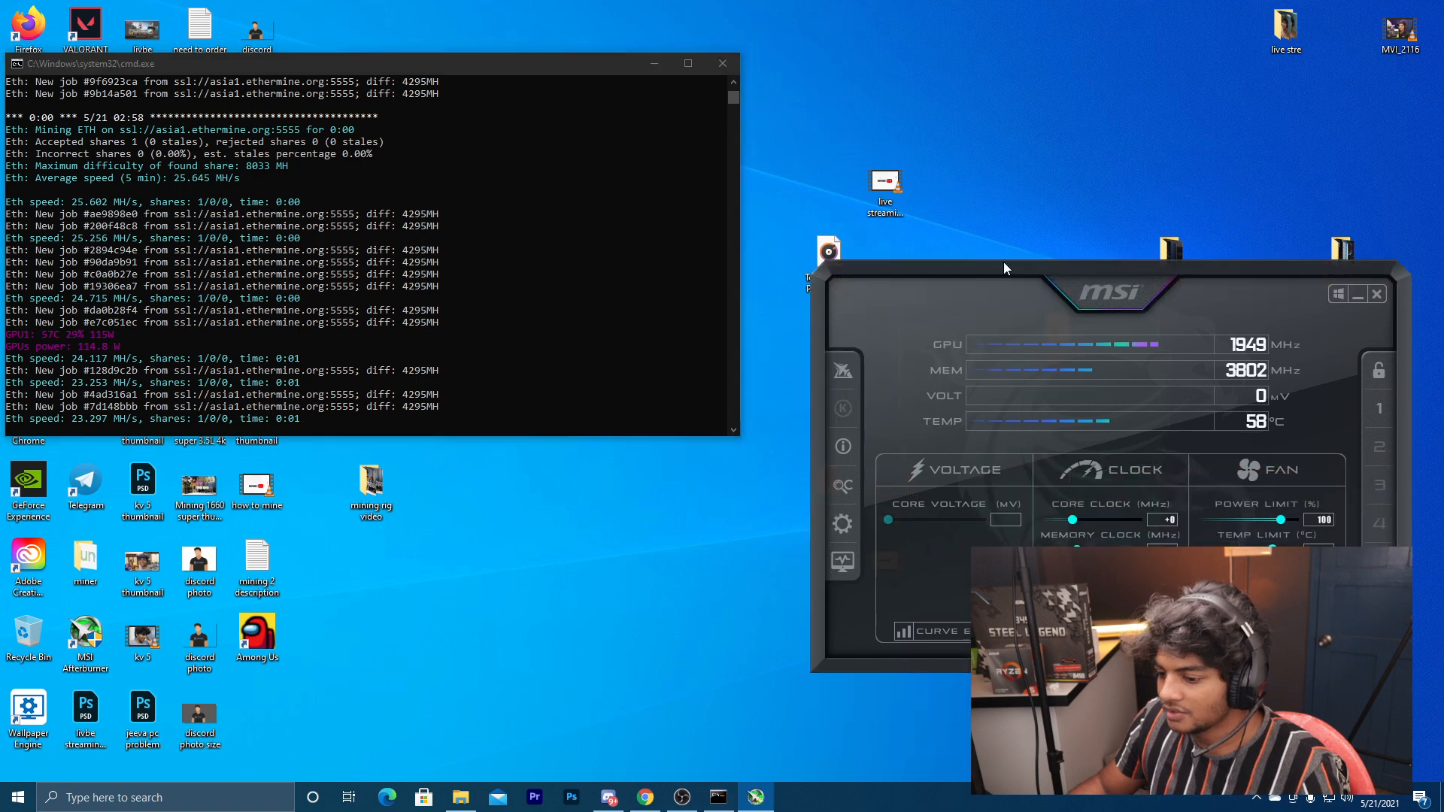
# - Maximize the miner console and place the MSI Afterburner window over its empty area, beside the log output
pyautogui.moveTo(1018, 85); pyautogui.dragTo(983, 75)
pyautogui.moveTo(576, 66); pyautogui.dragTo(550, 198)
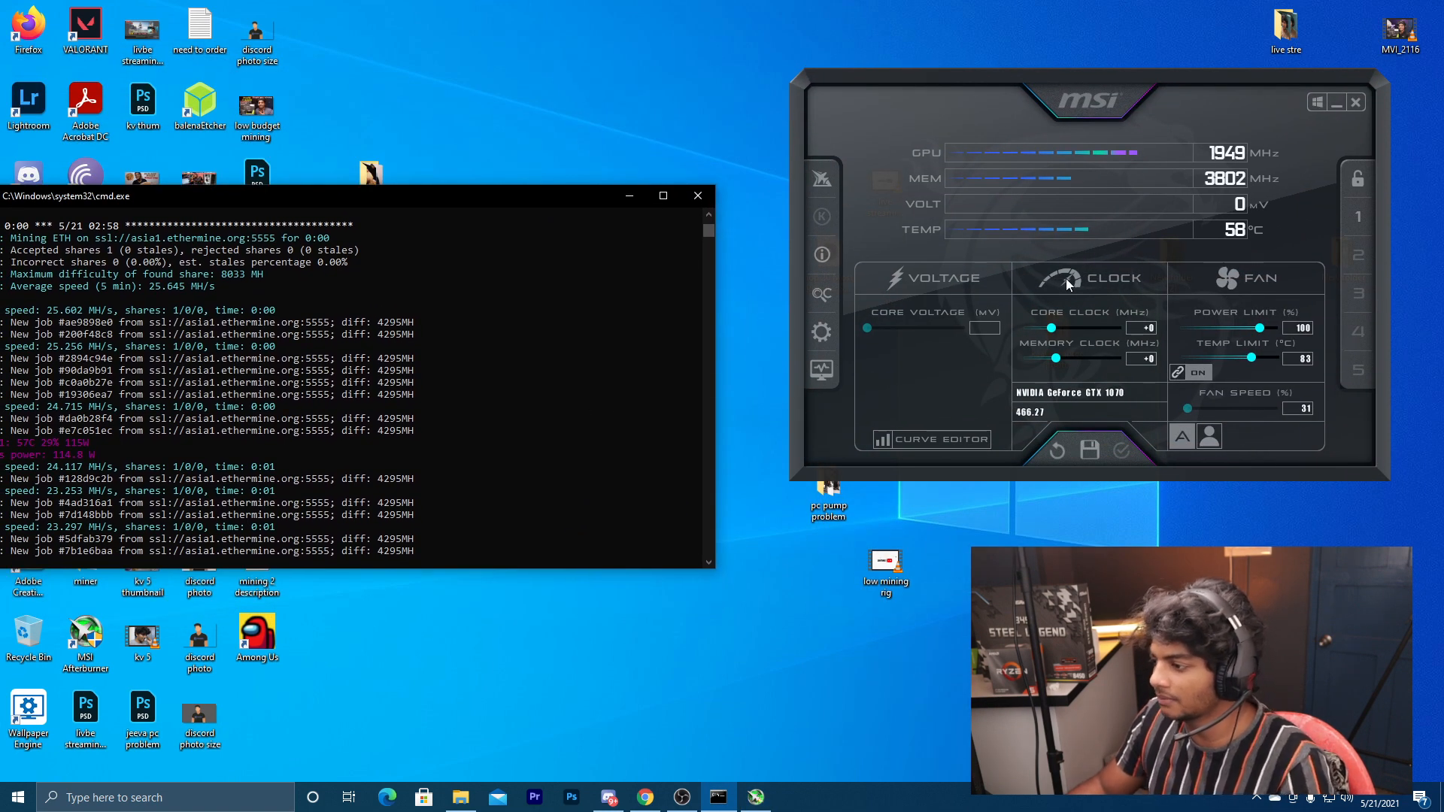
pyautogui.click(663, 195)
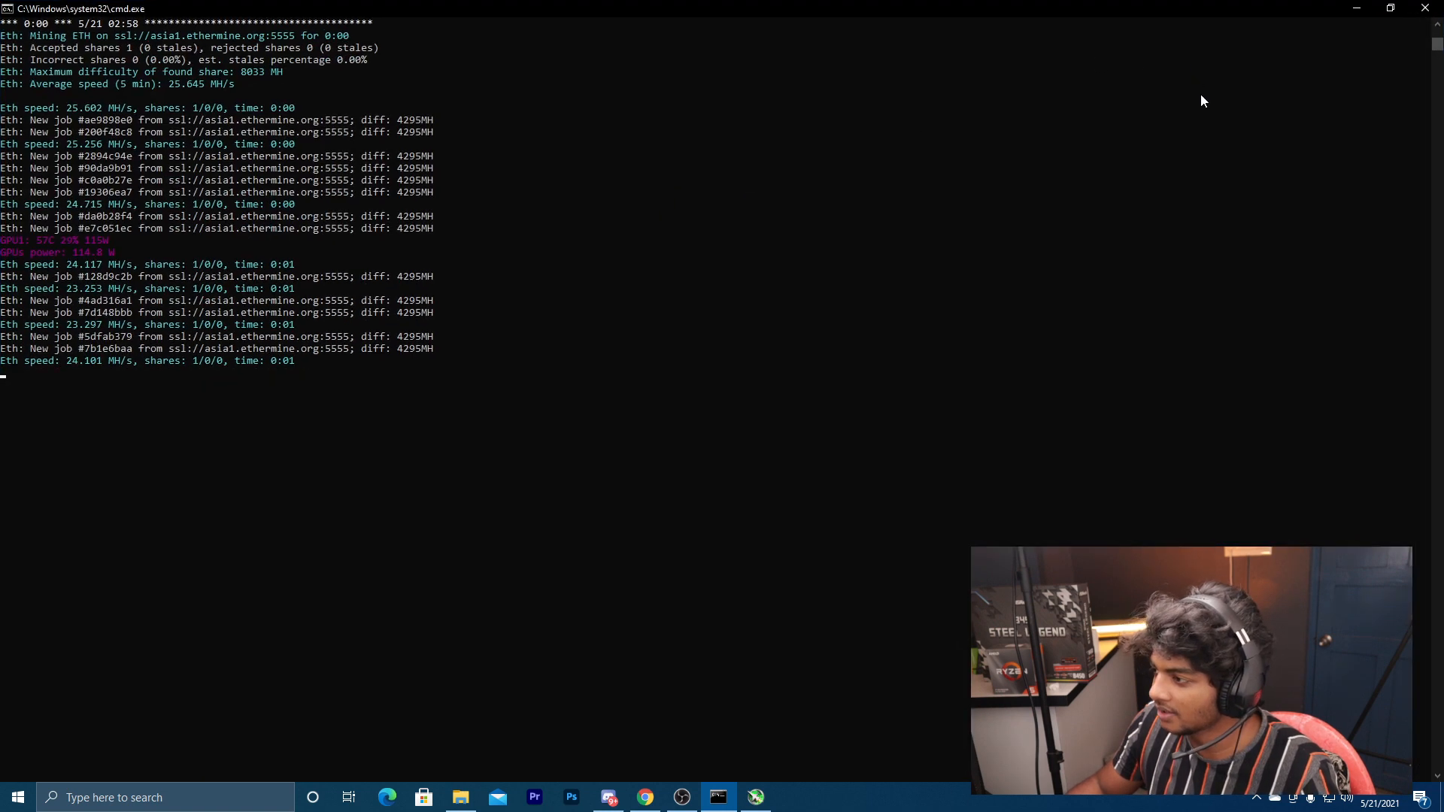
pyautogui.click(758, 798)
pyautogui.moveTo(1092, 81); pyautogui.dragTo(875, 84)
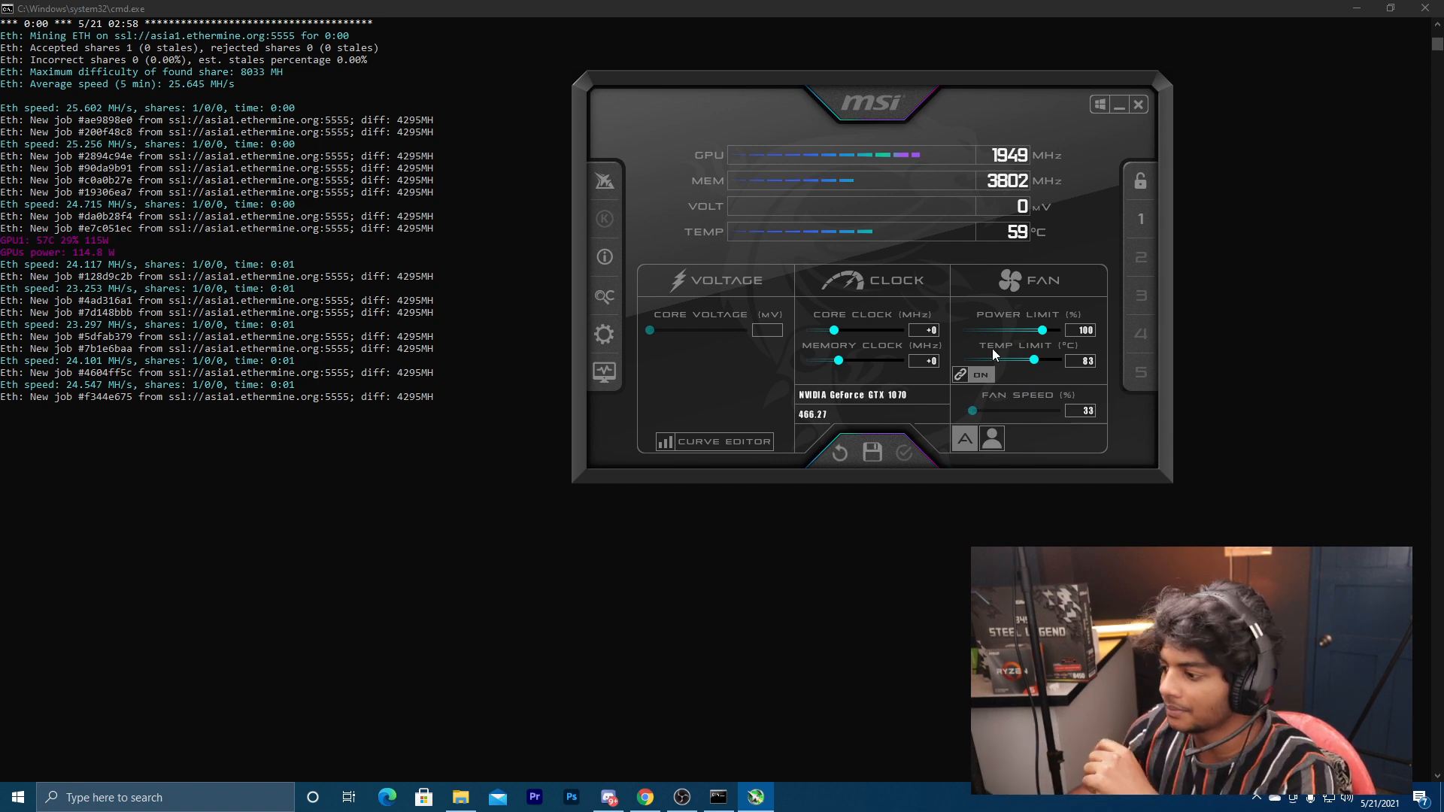
# - Load saved profile 1 in MSI Afterburner, with core clock +200, memory clock +550, power limit 85 and fan speed 90, and apply it
pyautogui.click(931, 333)
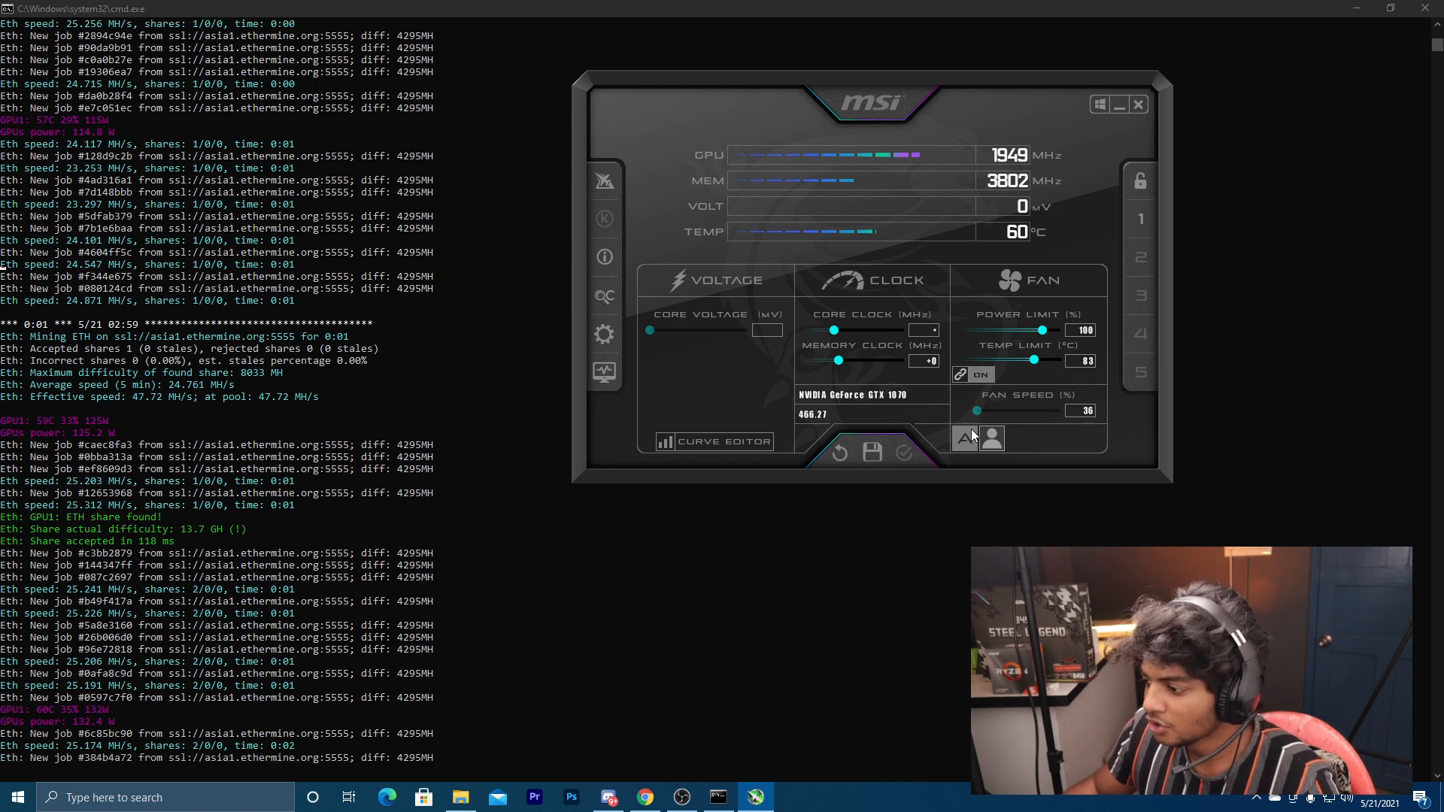
pyautogui.click(1143, 227)
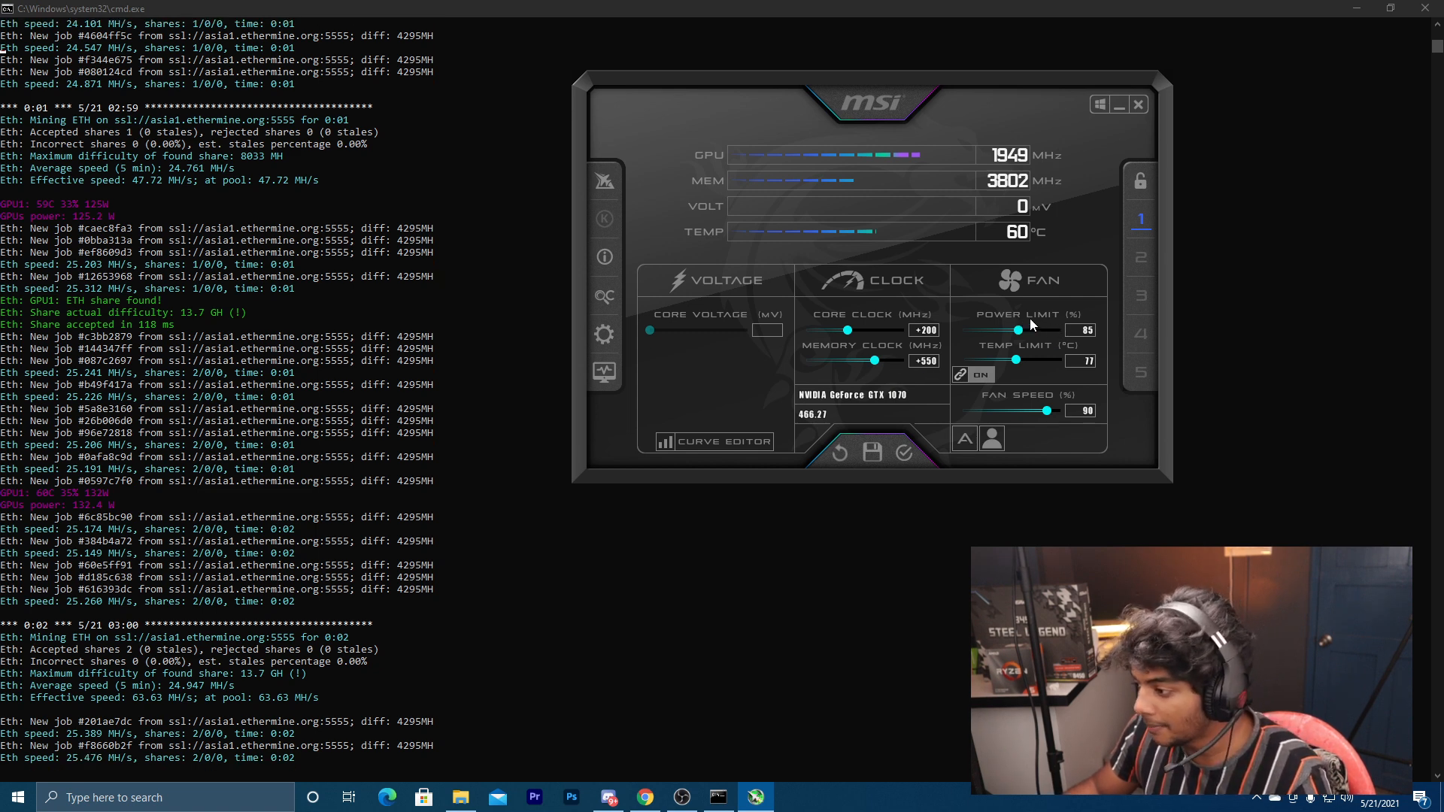
pyautogui.click(904, 452)
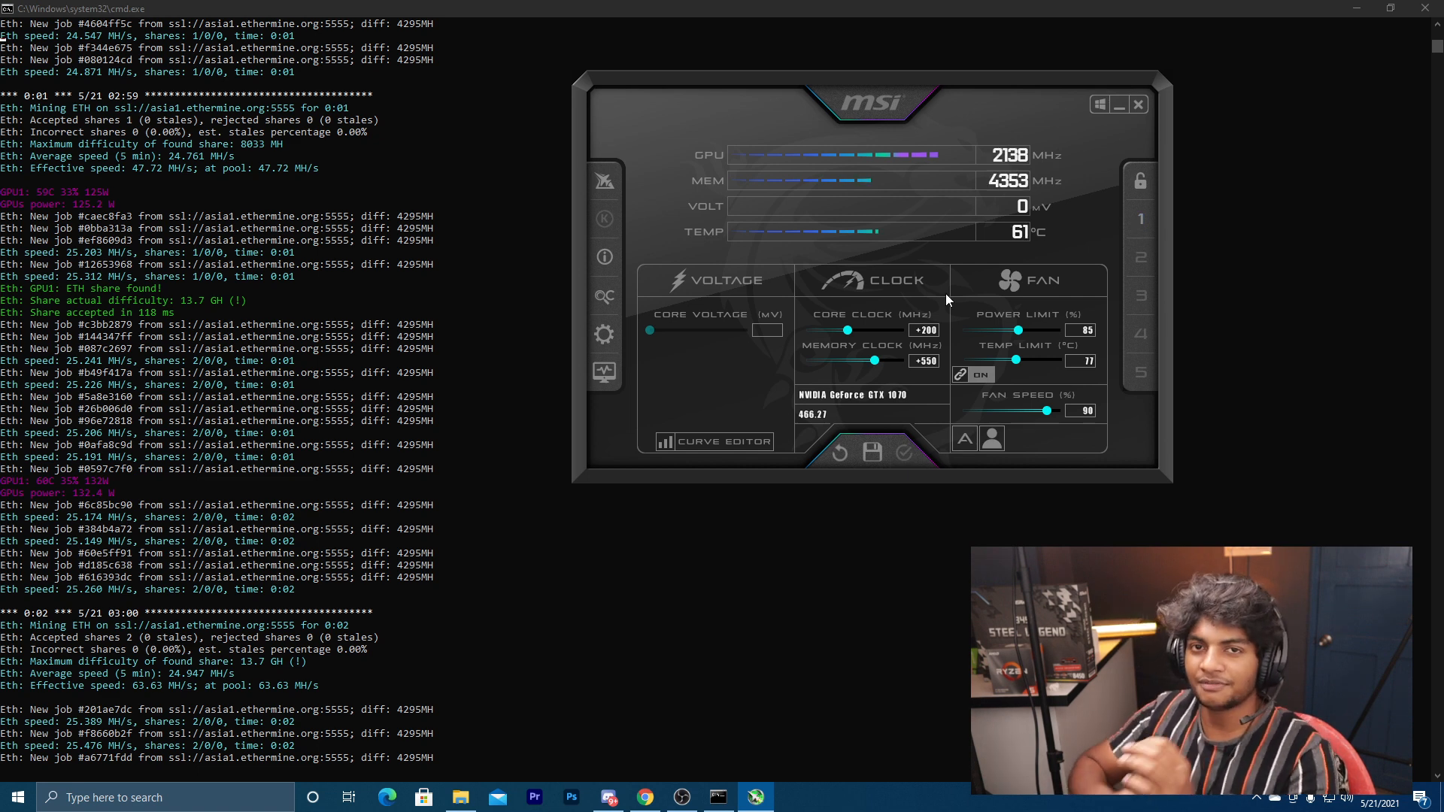